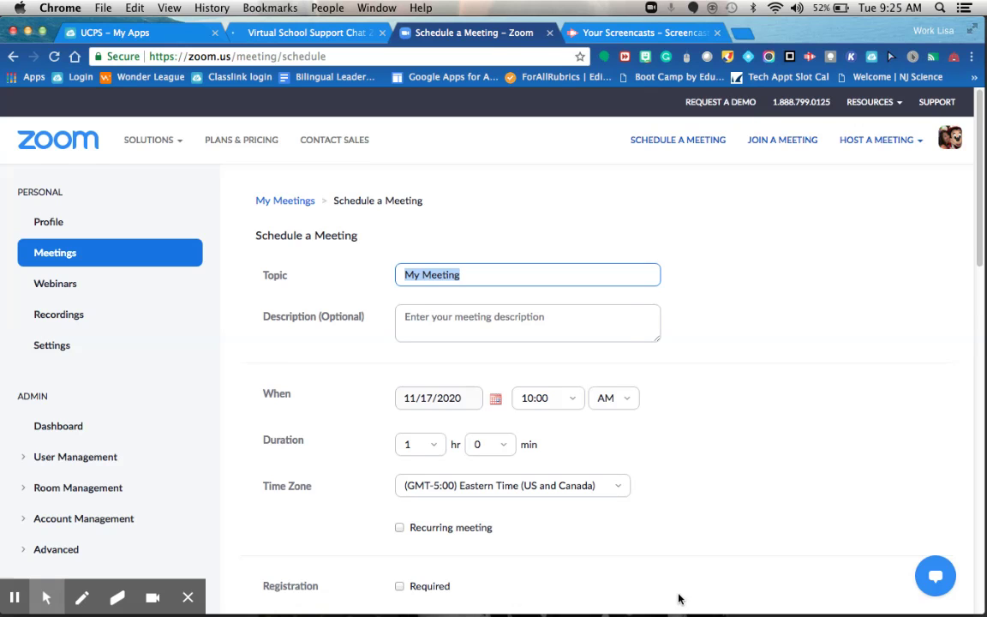
Step: Open the account settings and review the Breakout room options under In Meeting (Advanced)
mouse_move(315, 610)
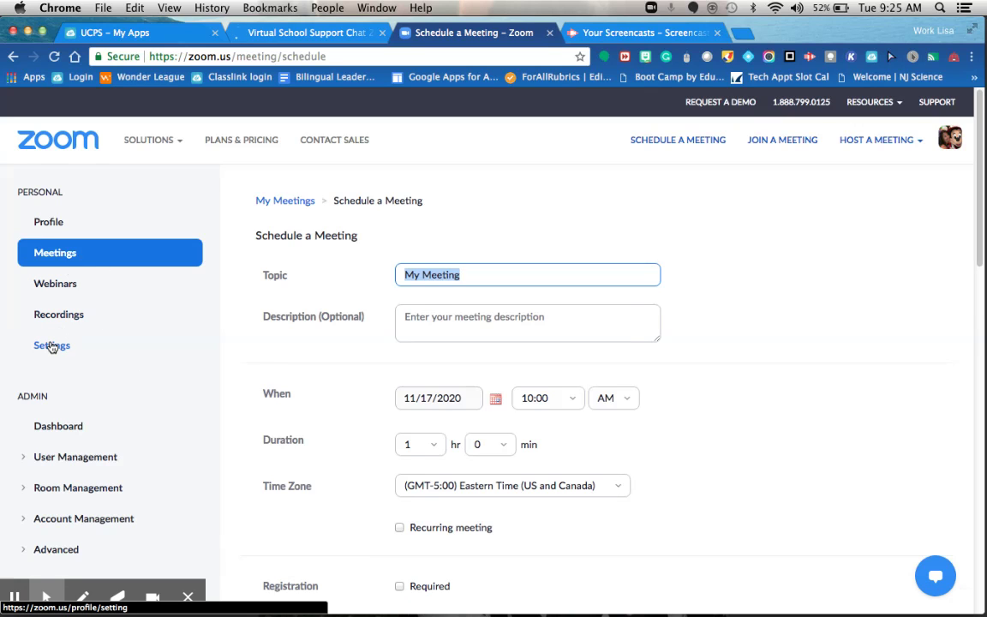
left_click(51, 346)
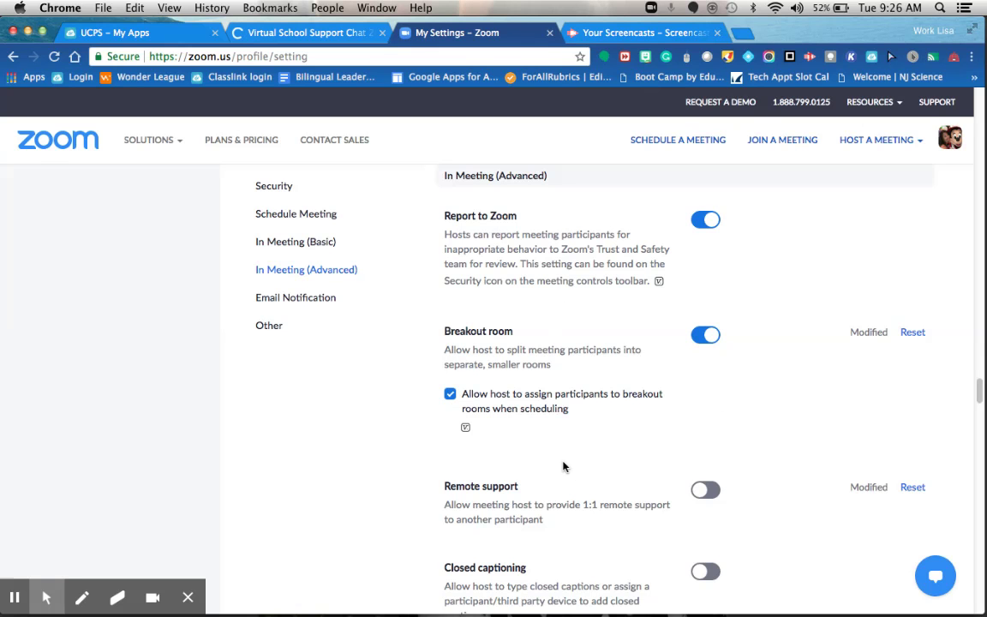
Step: Switch to the running Zoom meeting and open its breakout room setup
key("ctrl+Up")
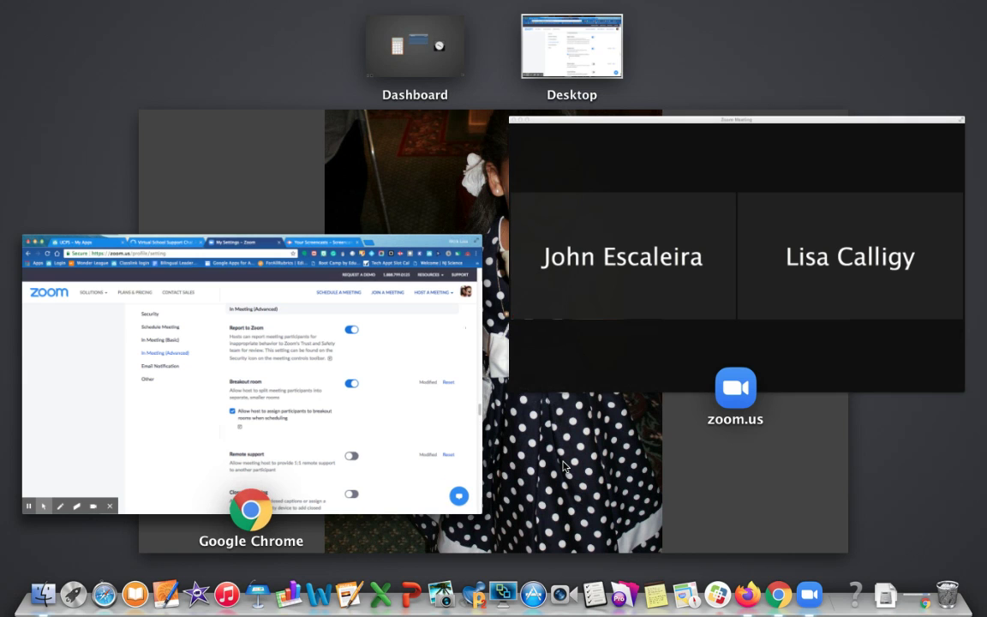
left_click(634, 349)
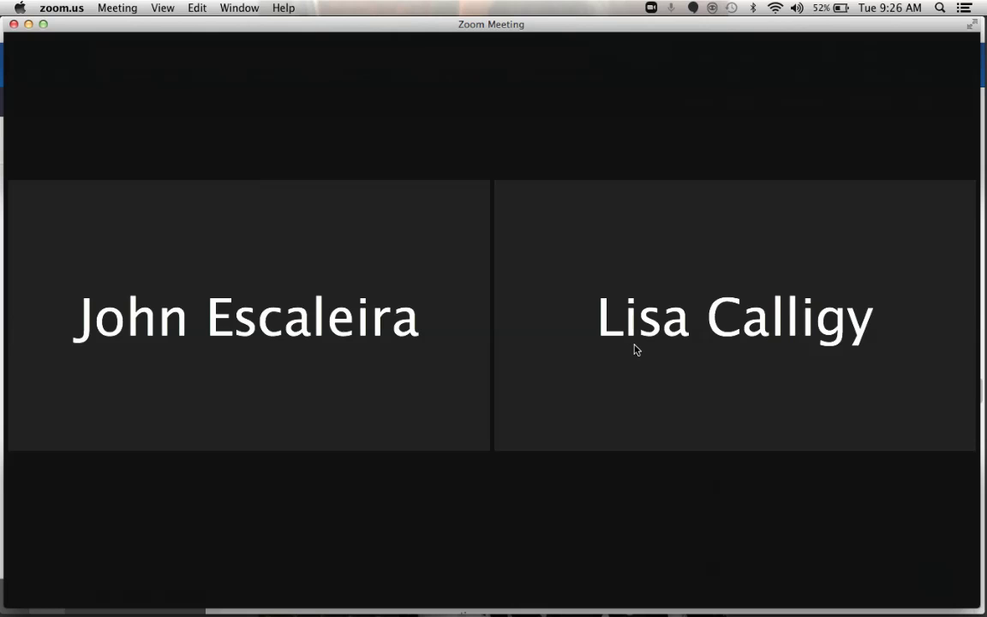
mouse_move(548, 411)
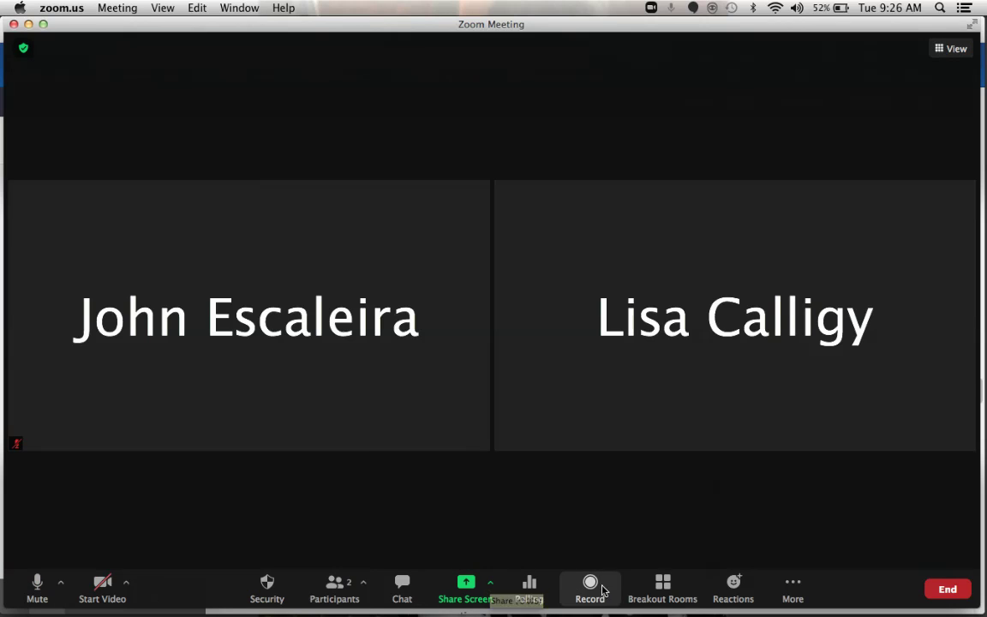
left_click(657, 590)
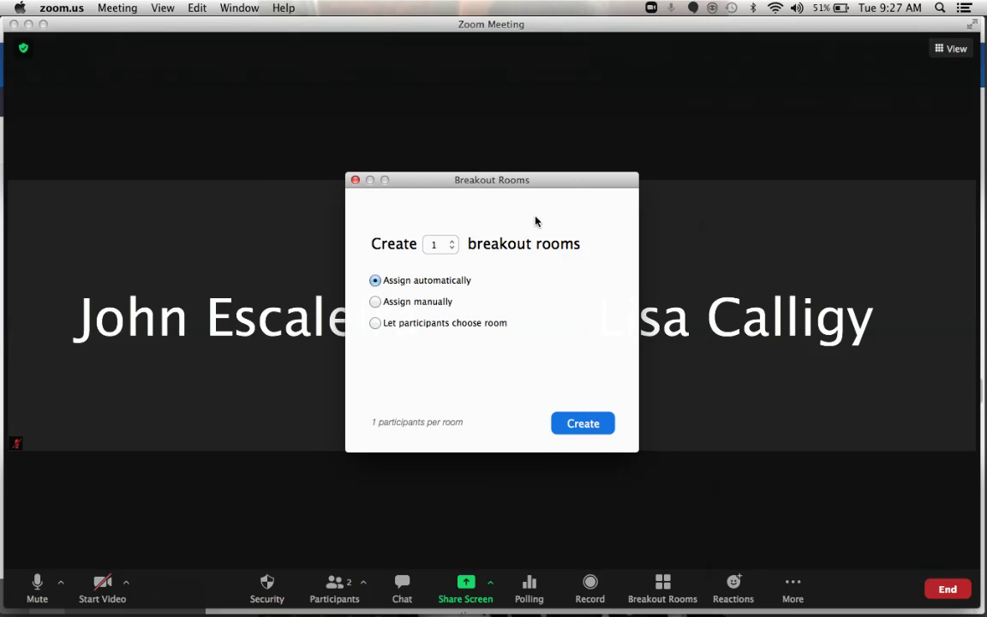
Step: Set the number of breakout rooms to 25
left_click(454, 242)
left_click(452, 242)
left_click(453, 242)
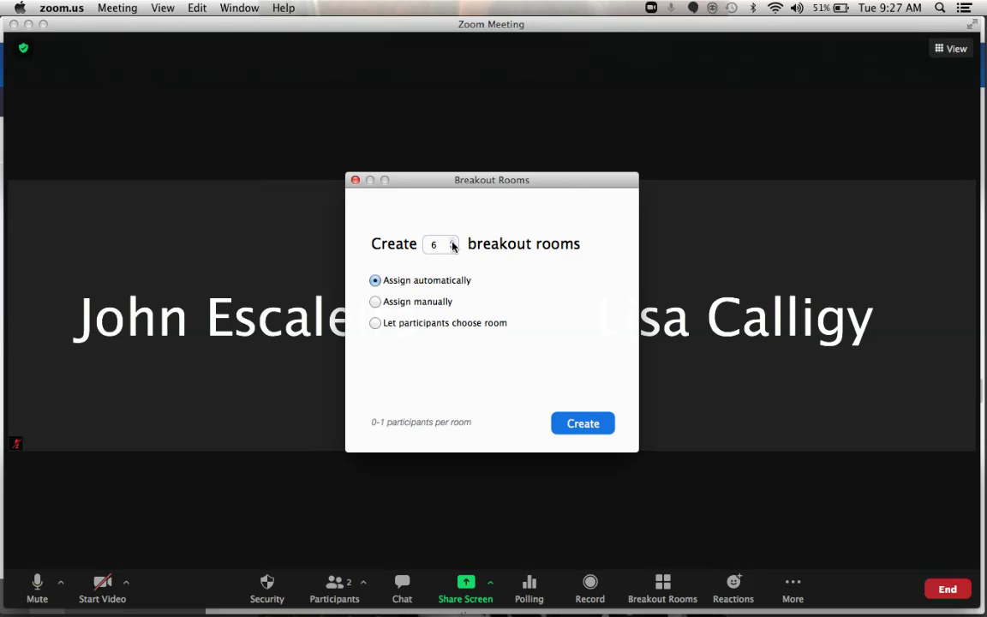
left_click(453, 243)
left_click(454, 243)
left_click(453, 242)
left_click(453, 242)
left_click(454, 243)
left_click(454, 242)
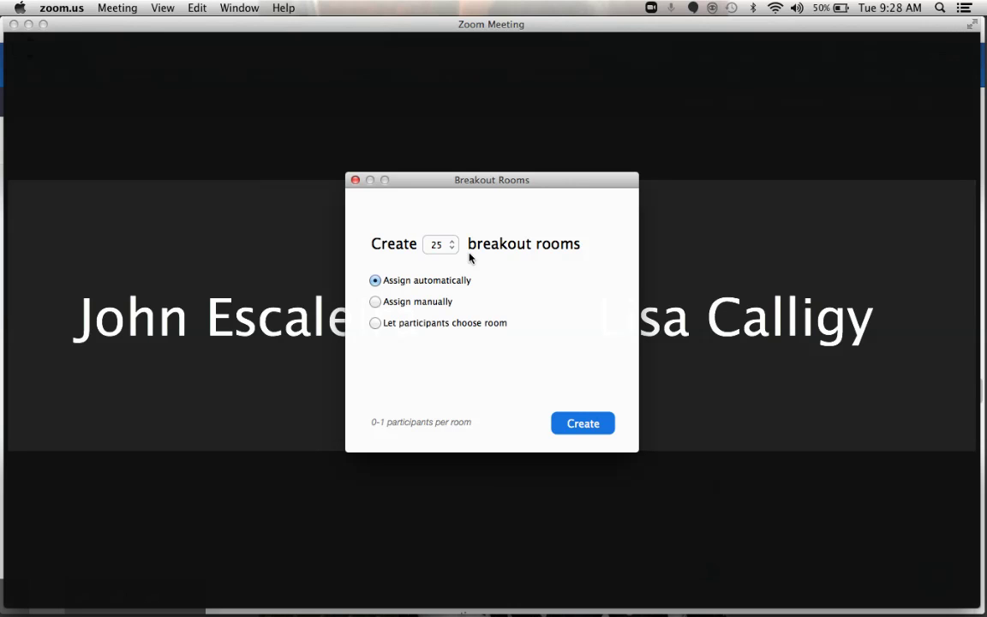
Step: Choose manual participant assignment and create the 25 breakout rooms
left_click(375, 302)
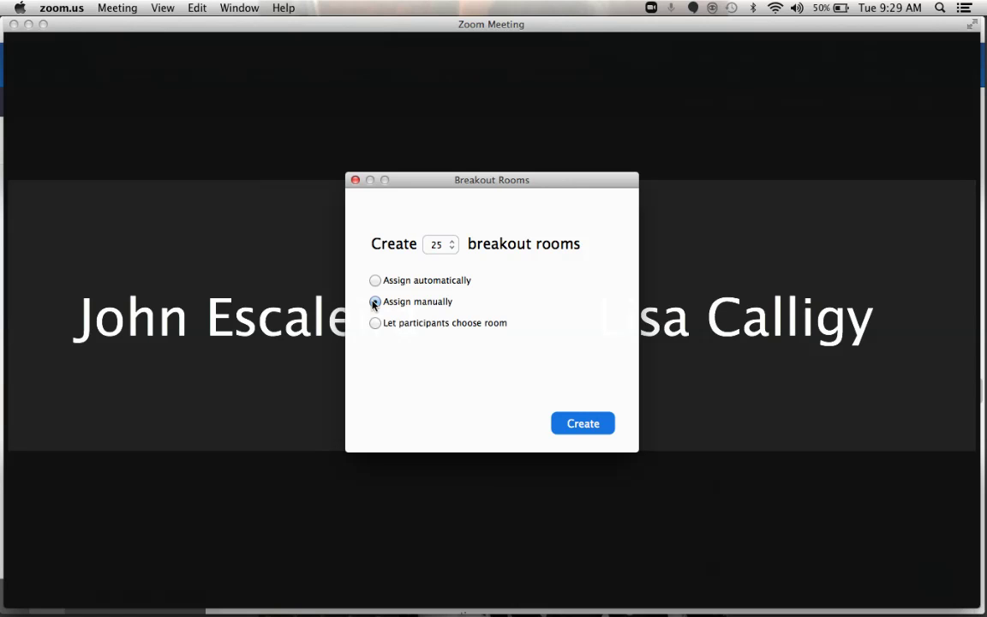
left_click(374, 302)
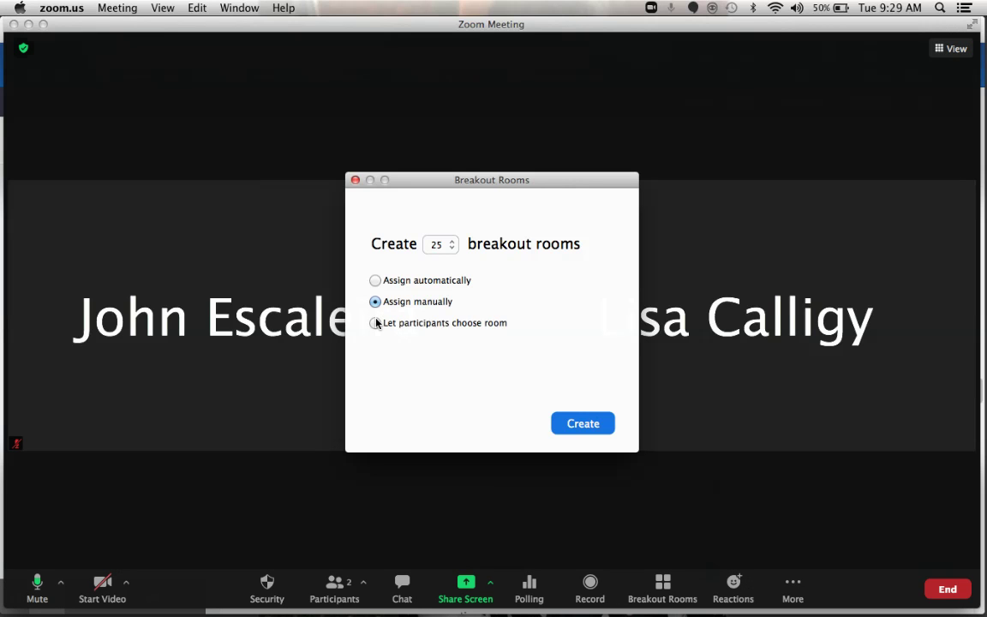
left_click(375, 324)
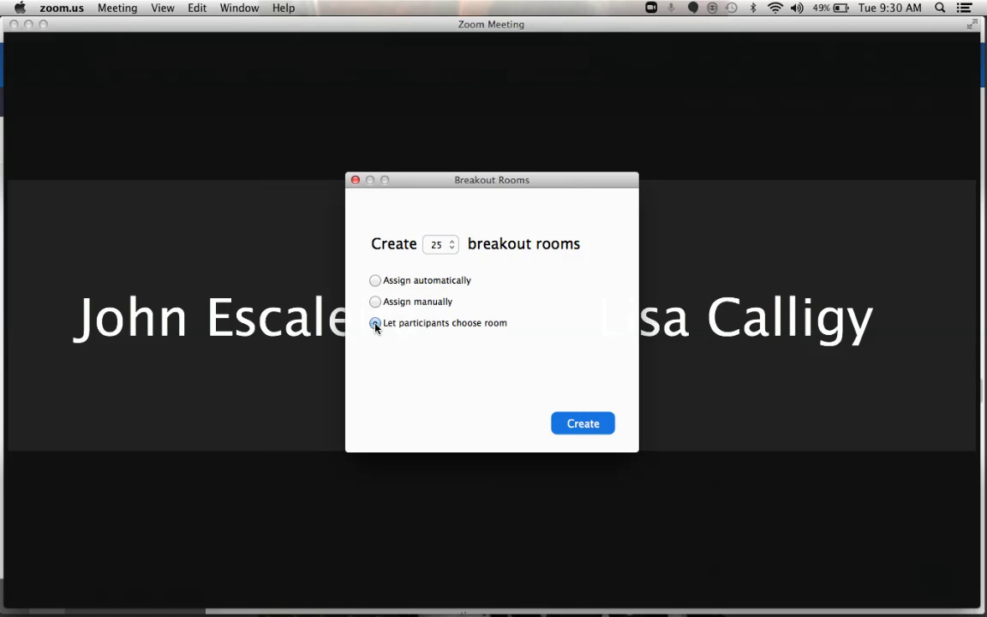
left_click(376, 324)
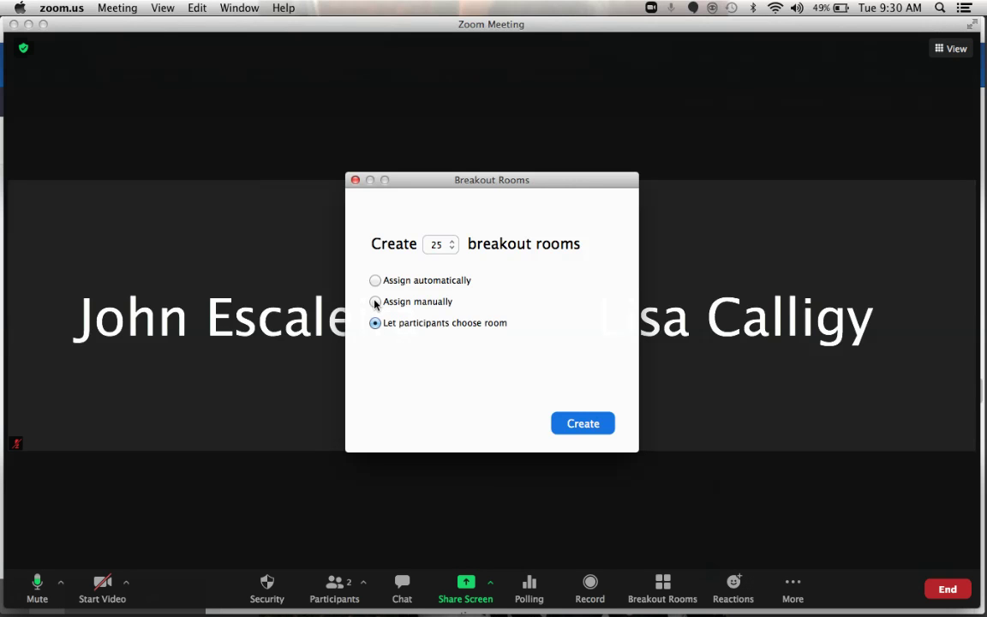
left_click(375, 302)
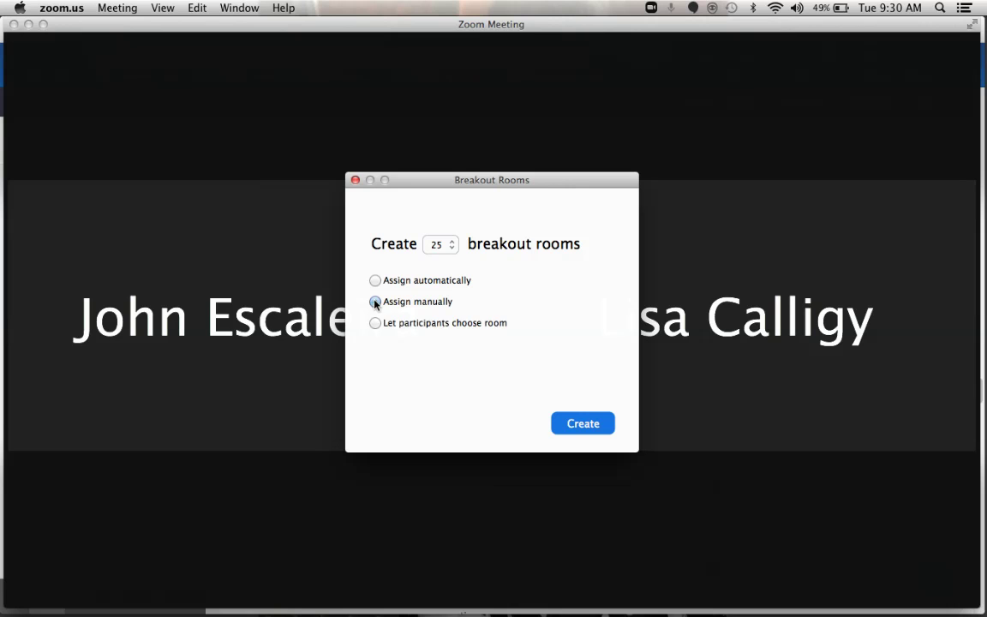
left_click(600, 425)
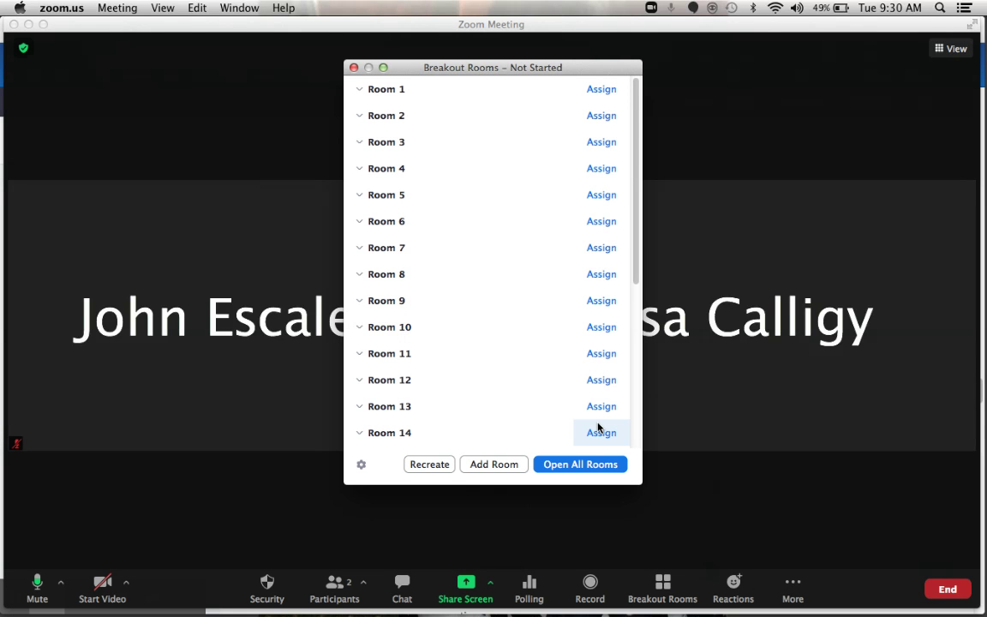
Step: Add one extra breakout room to the list and recreate the set as 25 manually assigned rooms
scroll(523, 280, "down", 2)
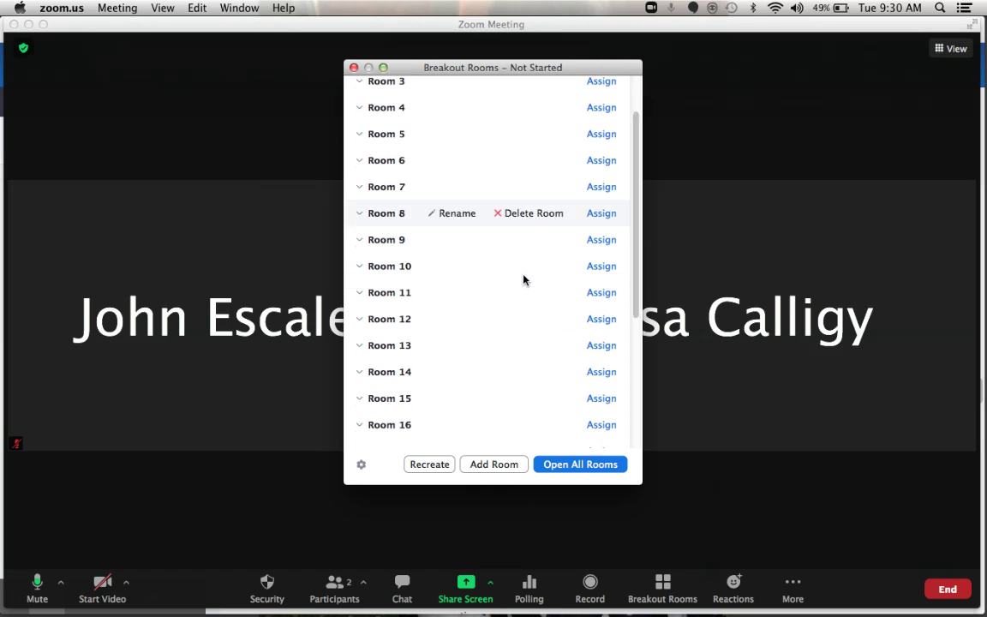
scroll(524, 281, "down", 9)
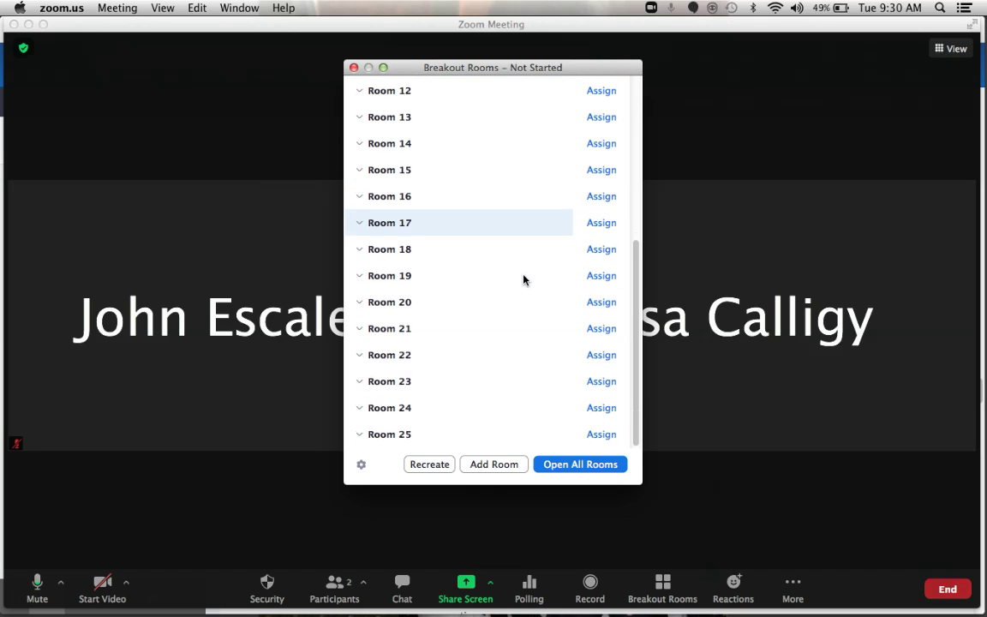
mouse_move(490, 393)
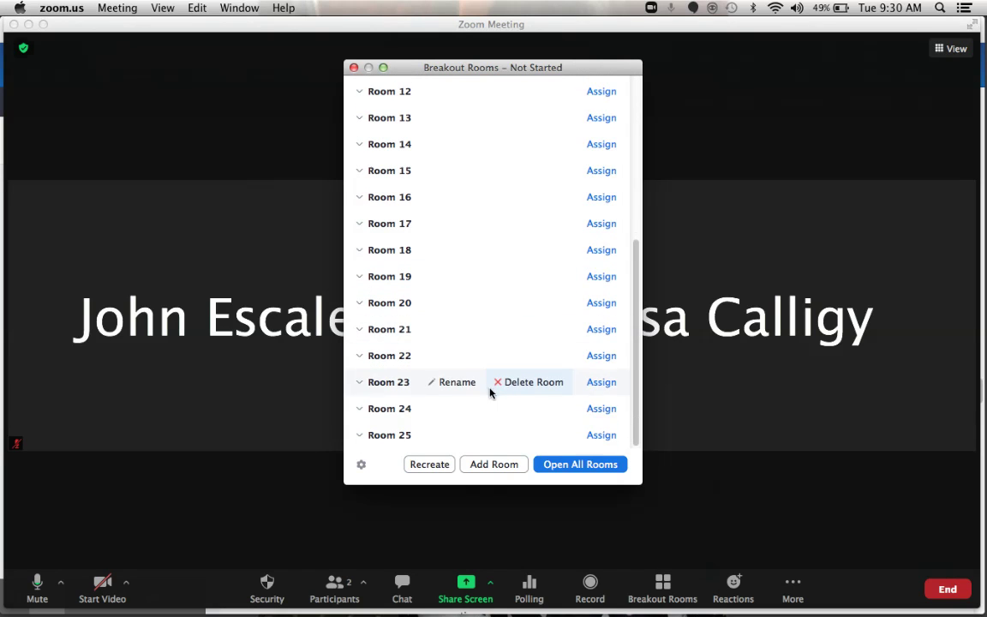
mouse_move(497, 224)
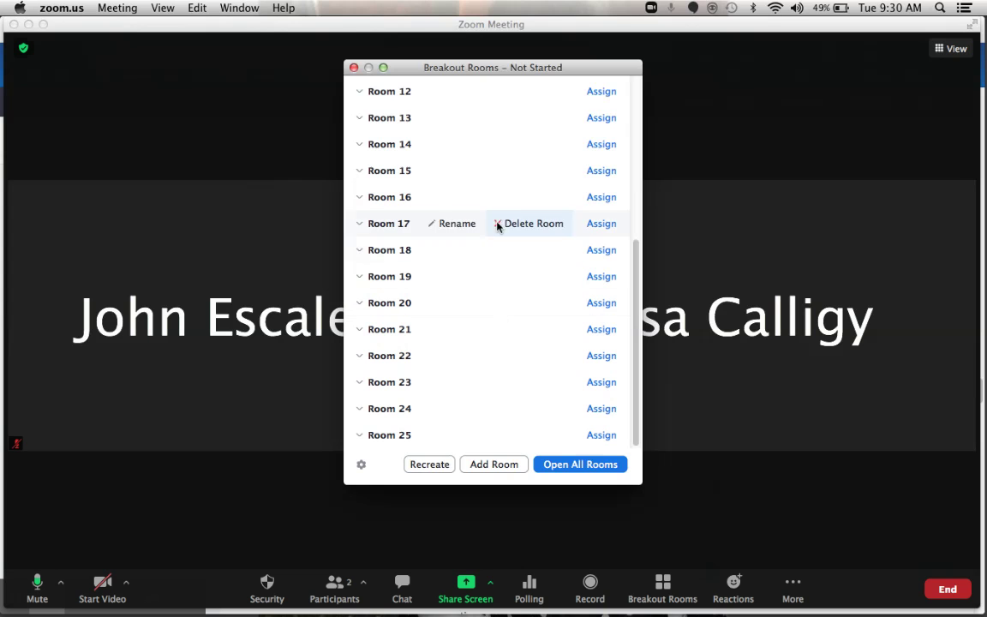
mouse_move(489, 257)
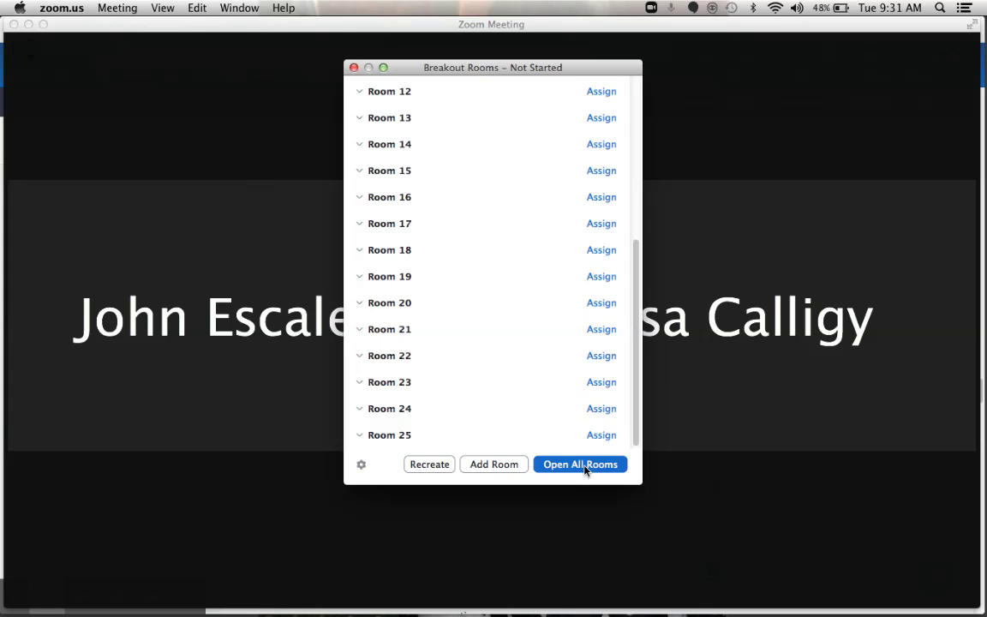
left_click(489, 466)
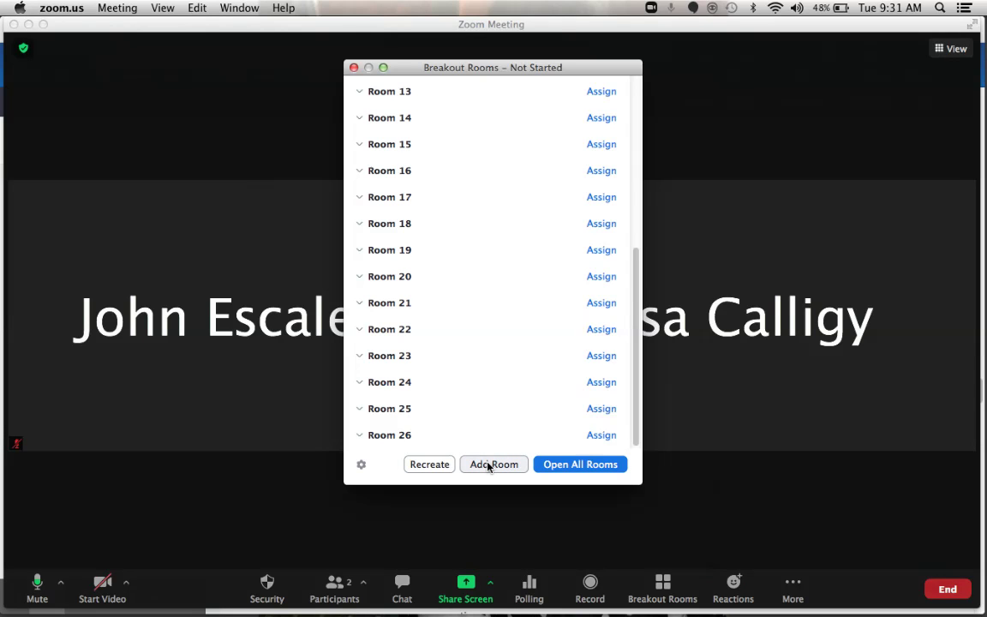
left_click(430, 467)
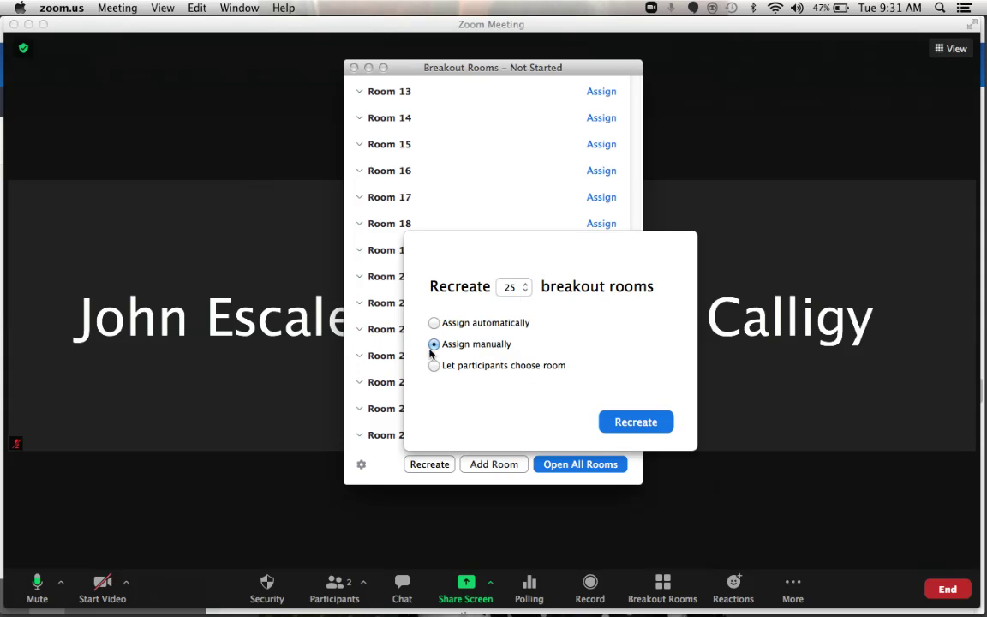
left_click(637, 422)
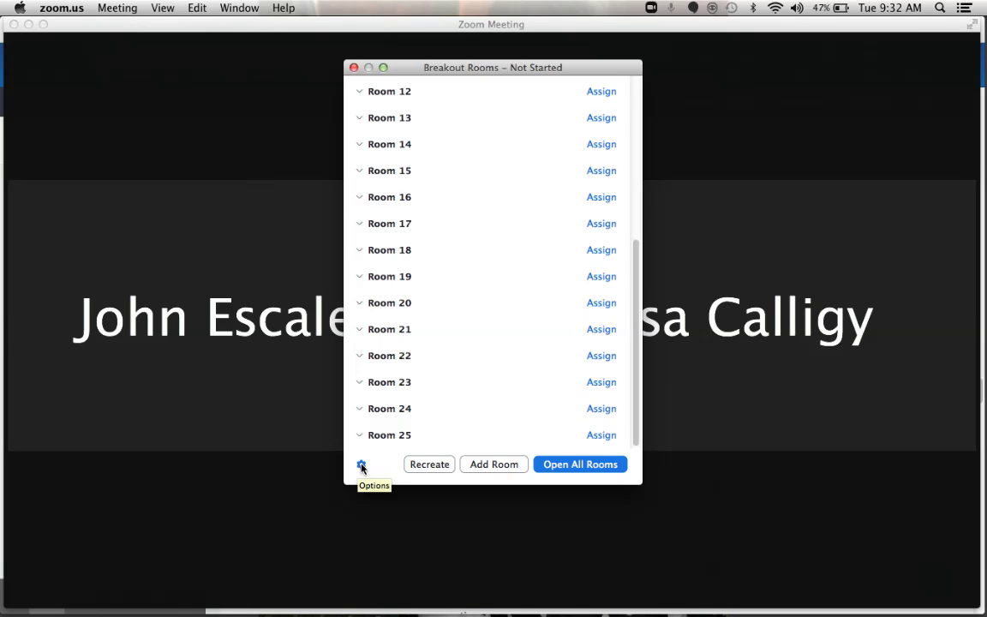
Step: In the breakout room options, enable automatically moving all assigned participants and set rooms to auto close after 20 minutes
left_click(360, 465)
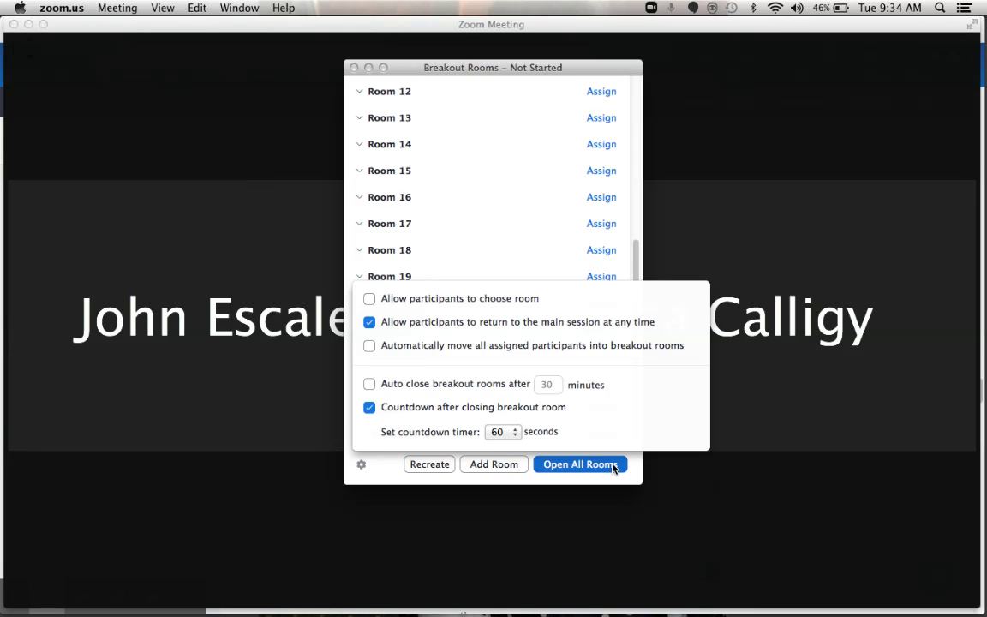
left_click(371, 348)
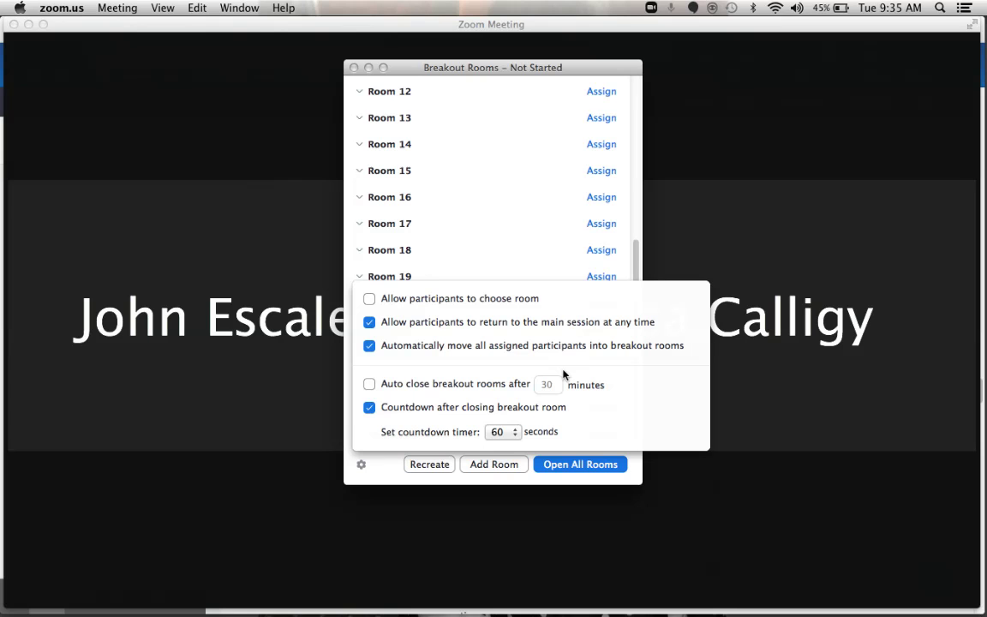
left_click(369, 384)
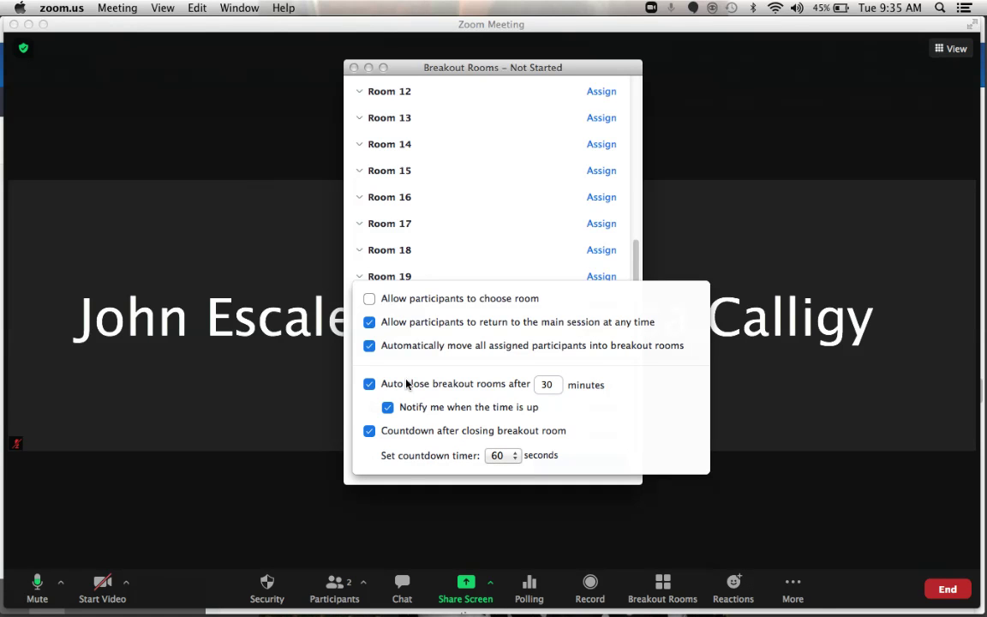
double_click(546, 383)
type("20")
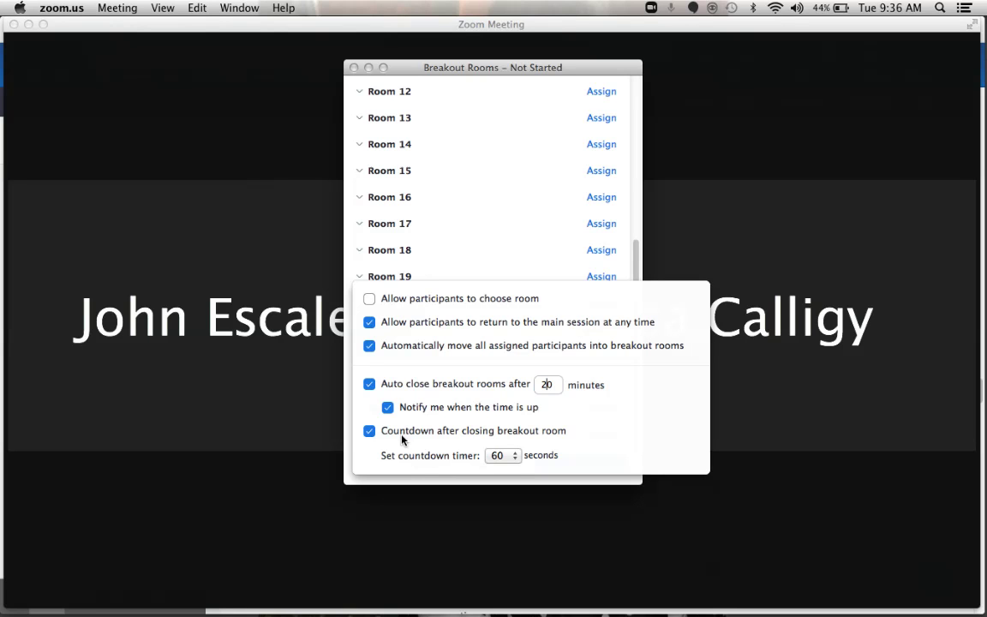
Step: Keep the countdown timer for closing breakout rooms at 60 seconds and close the options
left_click(514, 456)
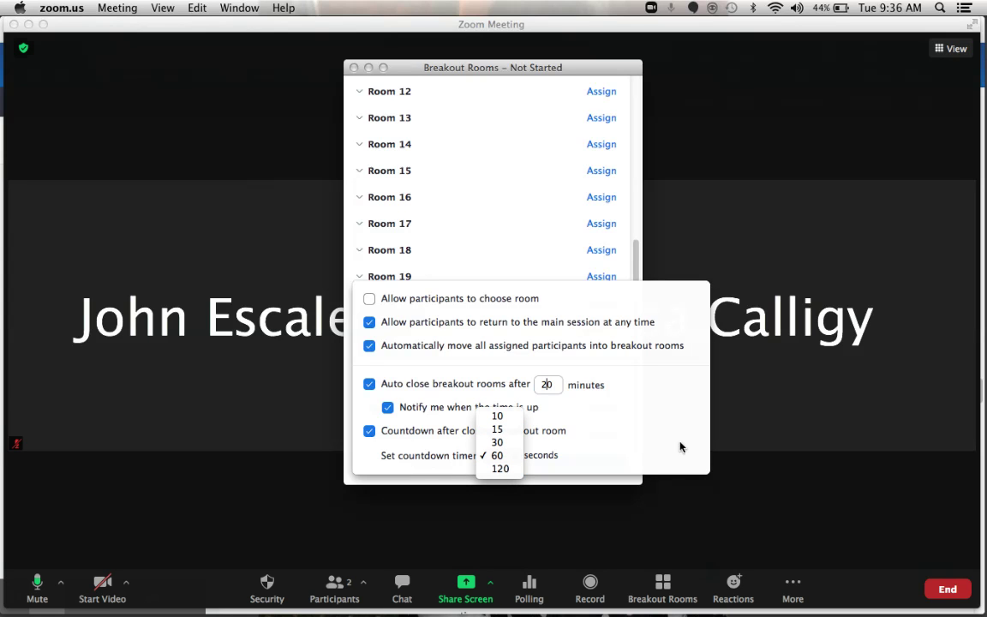
left_click(502, 456)
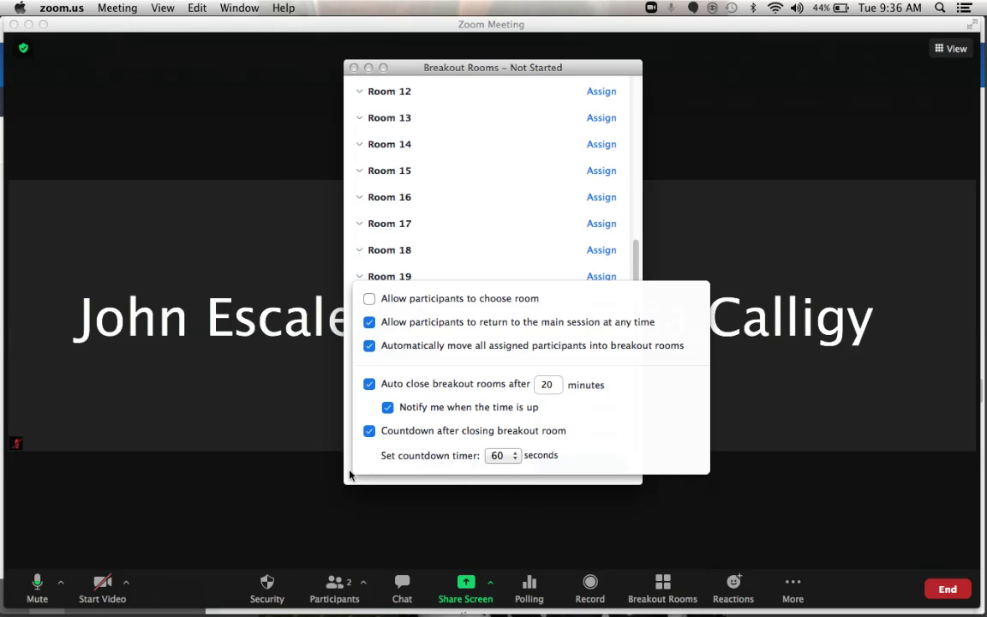
left_click(302, 469)
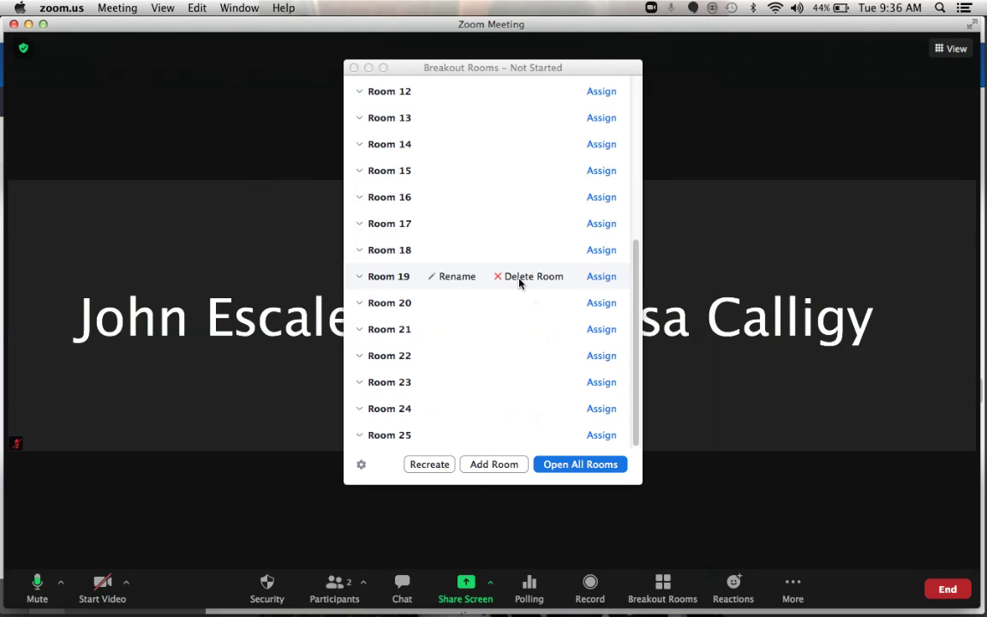
Step: Assign the listed participant to Room 1
scroll(512, 393, "down", 1)
scroll(512, 393, "up", 10)
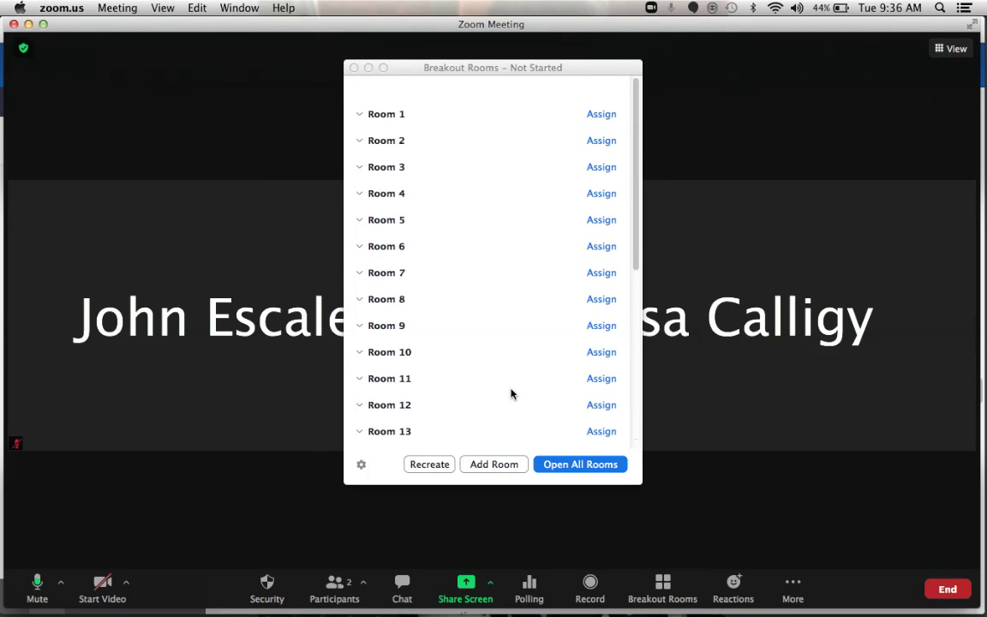
left_click(601, 90)
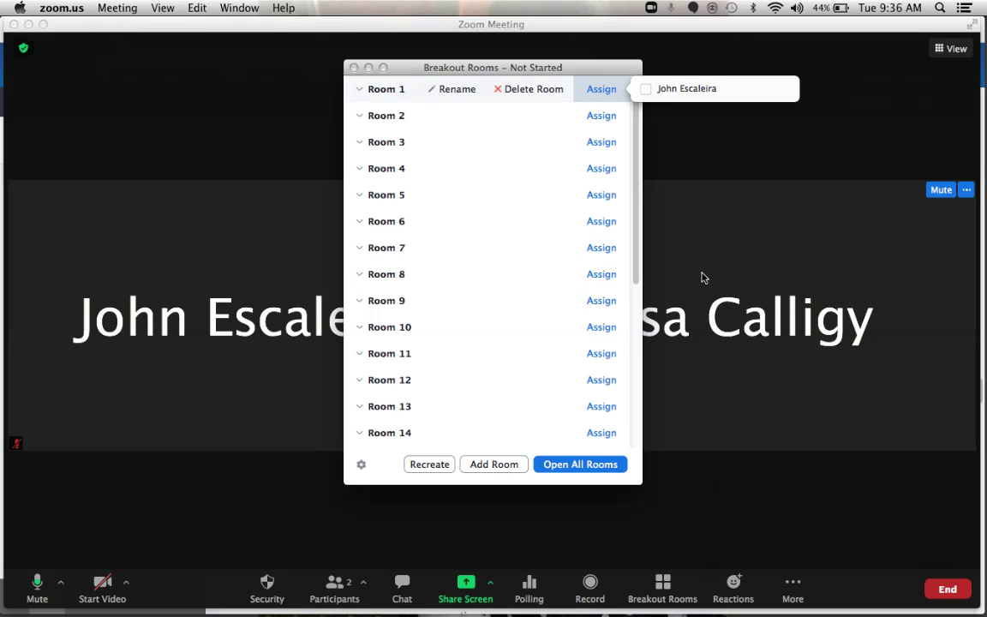
left_click(645, 89)
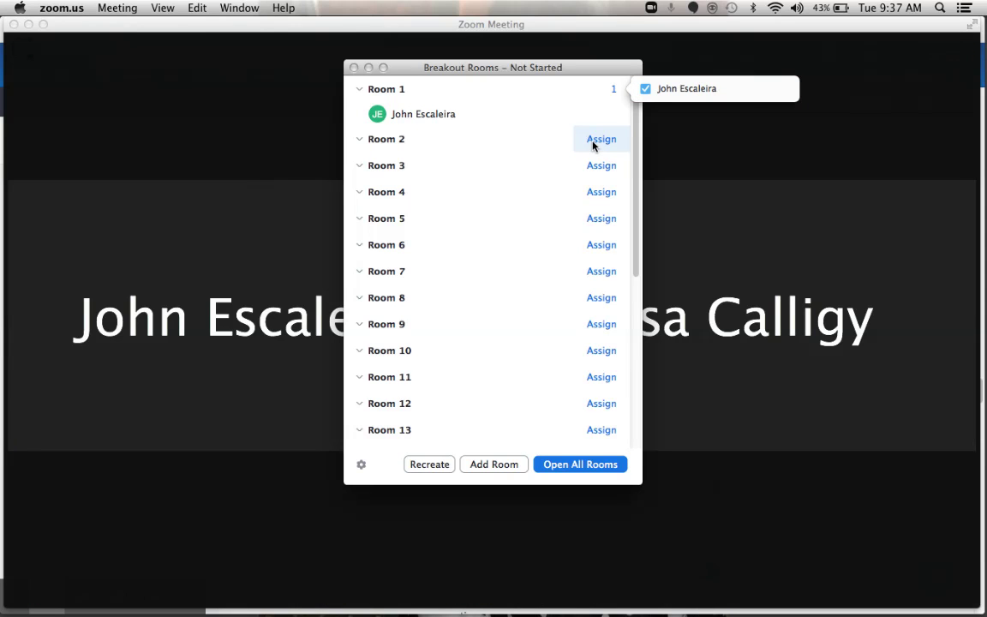
mouse_move(396, 149)
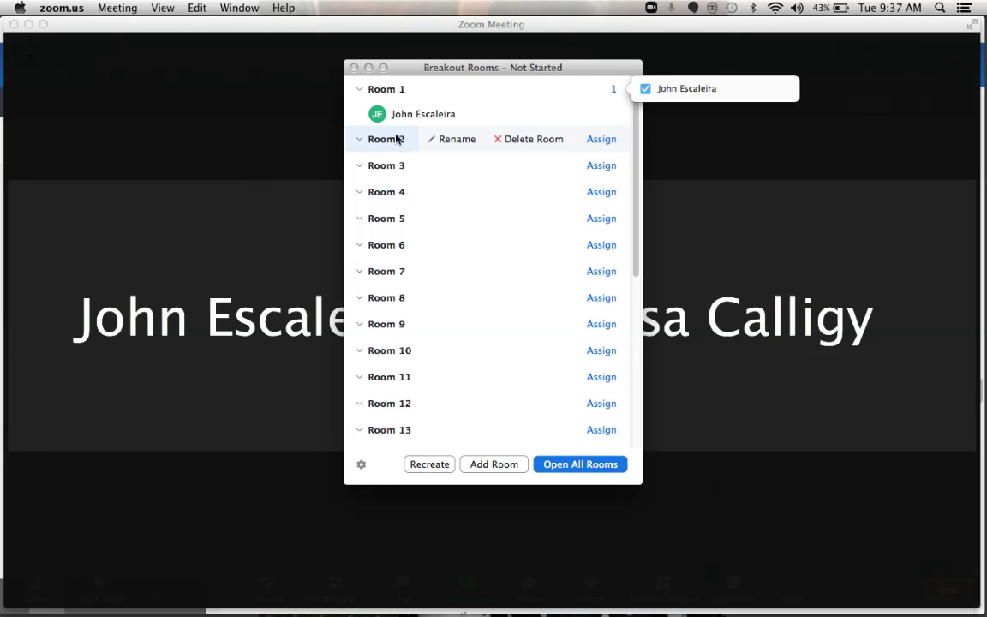
mouse_move(404, 114)
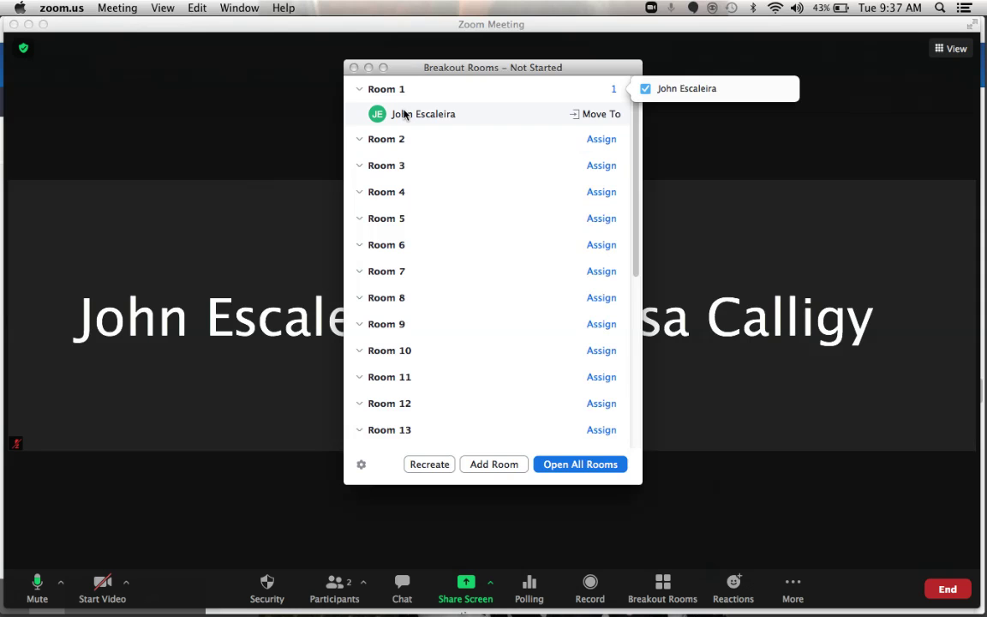
mouse_move(573, 136)
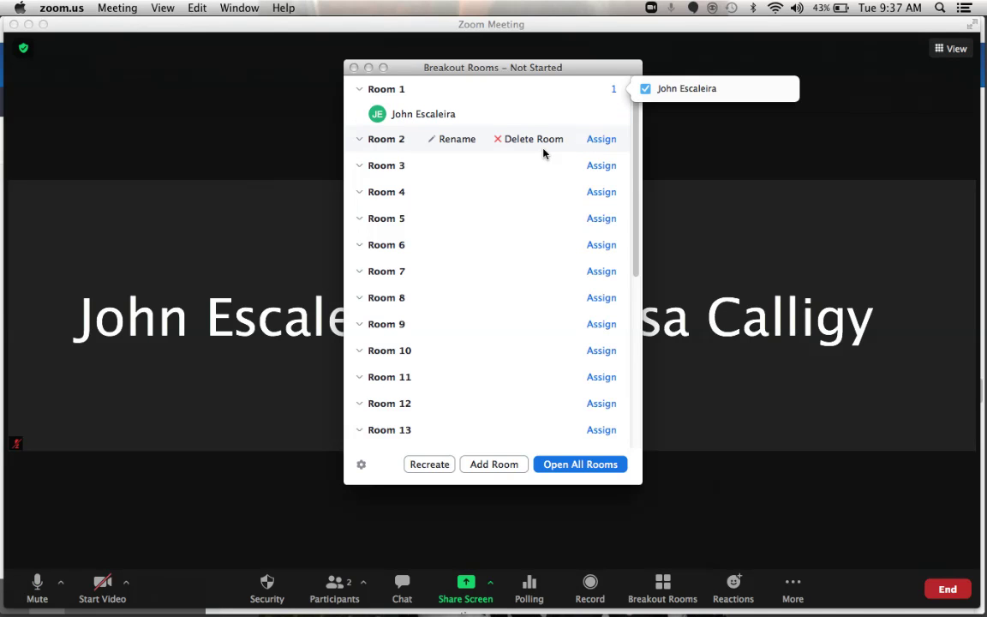
Step: Open all breakout rooms and look through the list of running rooms
mouse_move(570, 113)
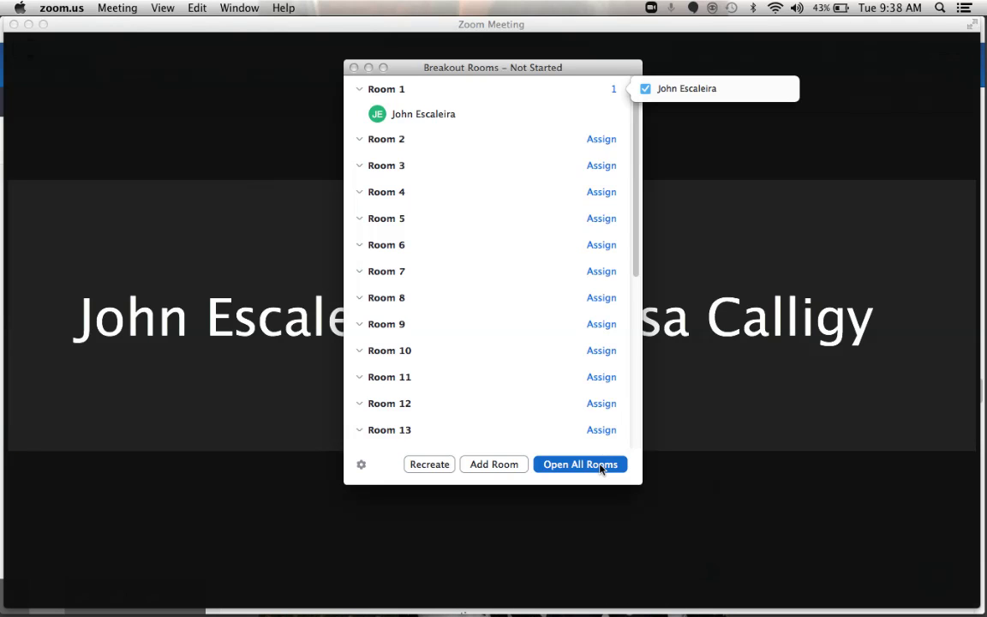
left_click(602, 468)
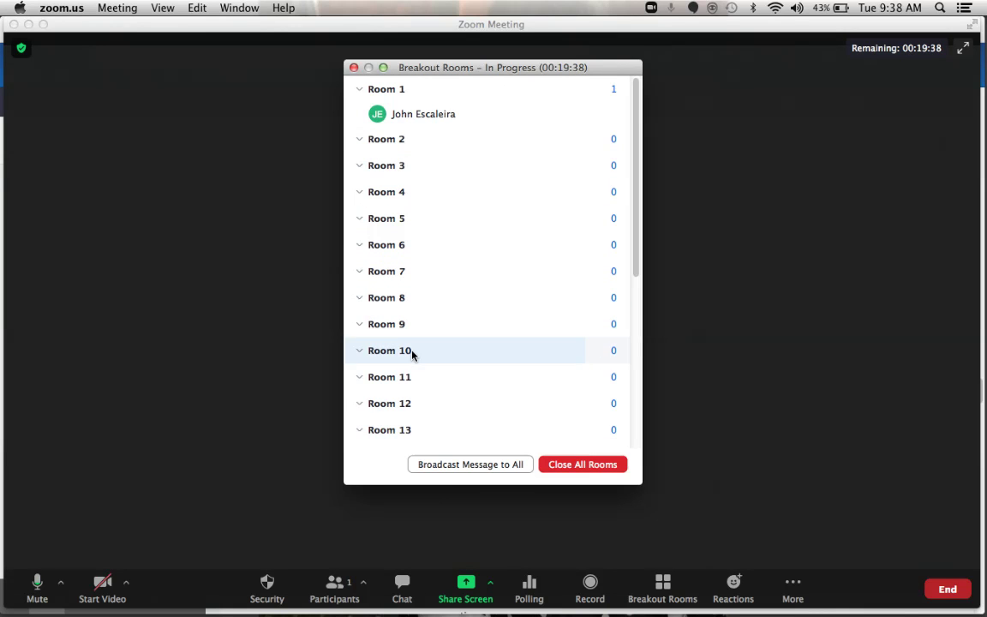
scroll(410, 352, "down", 3)
scroll(412, 355, "down", 4)
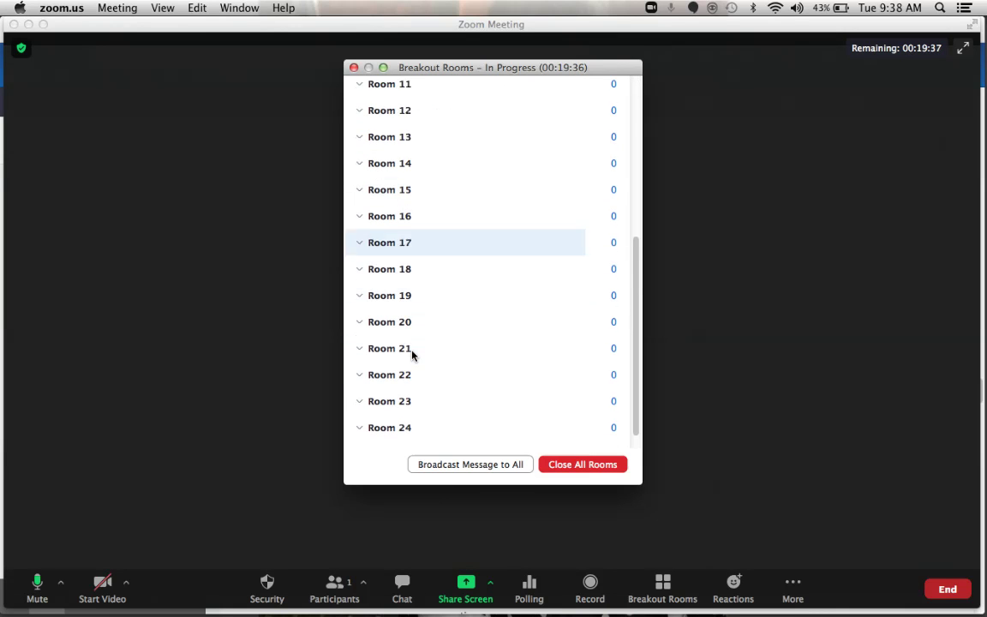
scroll(412, 356, "up", 6)
scroll(412, 355, "down", 10)
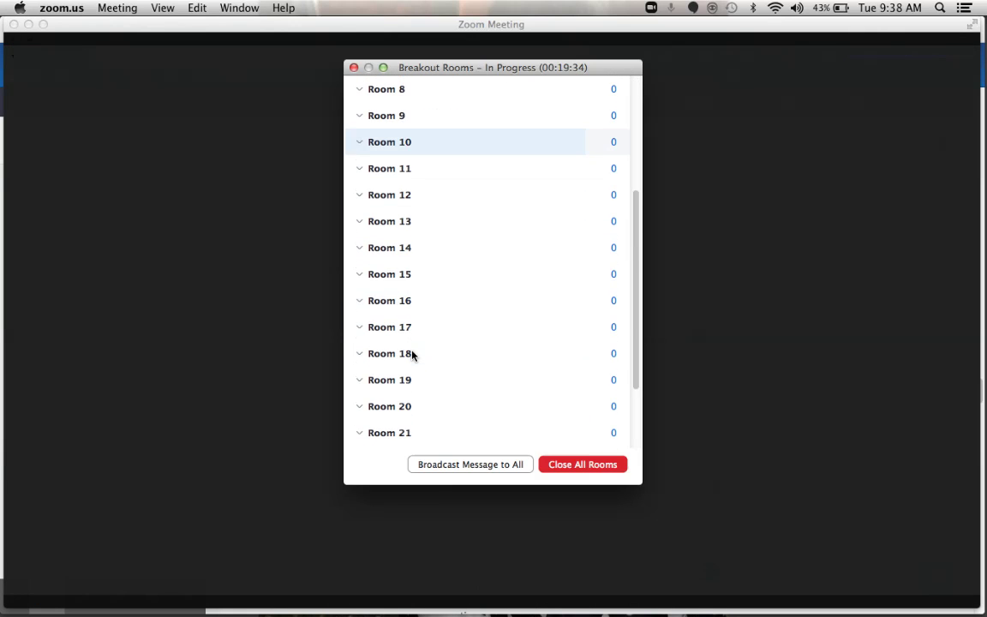
scroll(412, 355, "up", 10)
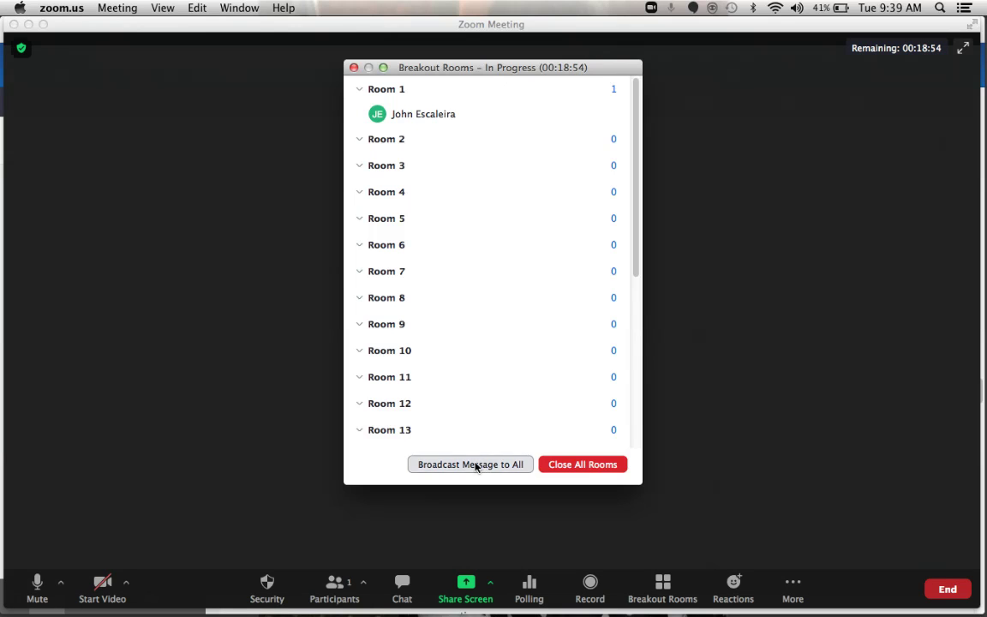
Step: Bring up the message box for broadcasting to all rooms and cancel it without sending anything
left_click(478, 466)
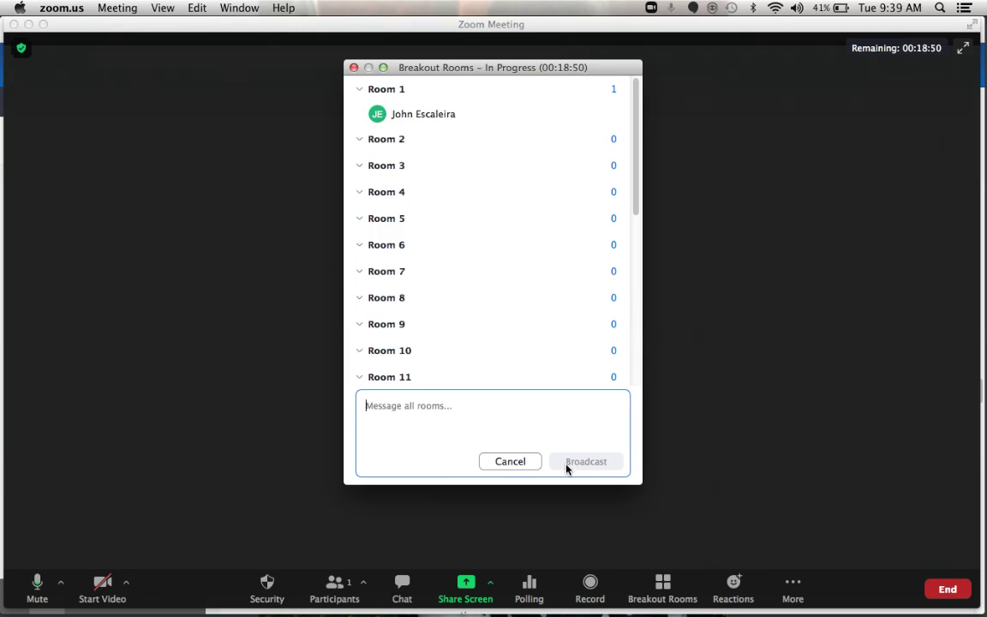
left_click(505, 461)
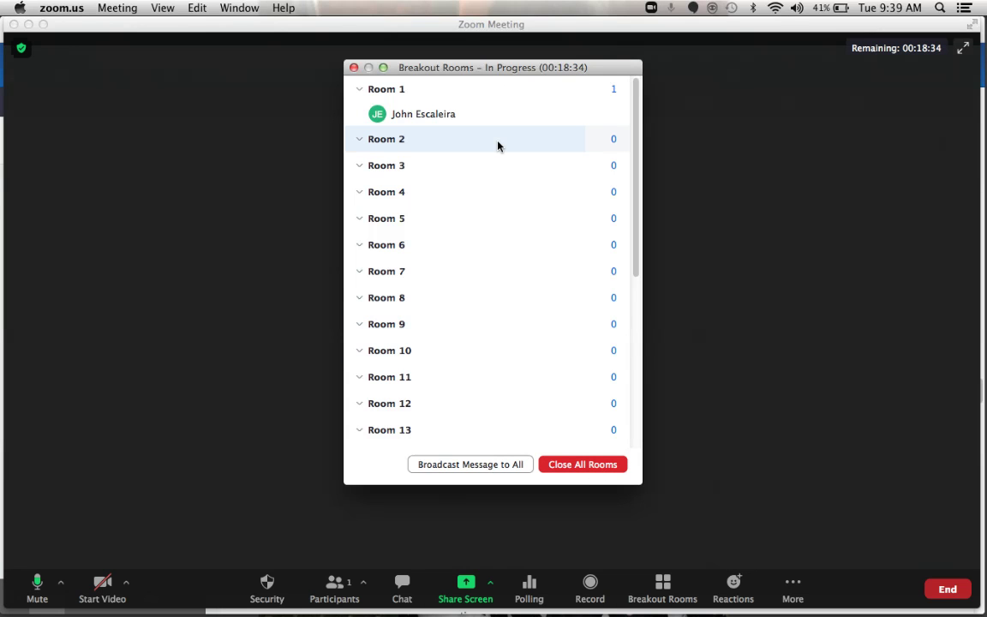
mouse_move(522, 111)
mouse_move(598, 118)
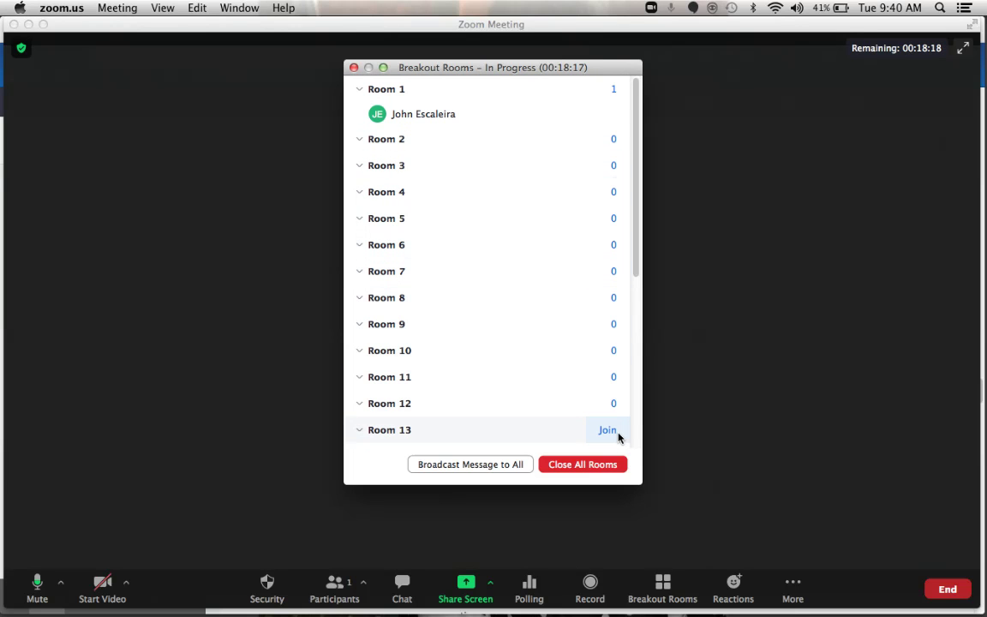
Step: Collapse Room 8 in the list of running breakout rooms
scroll(582, 366, "down", 10)
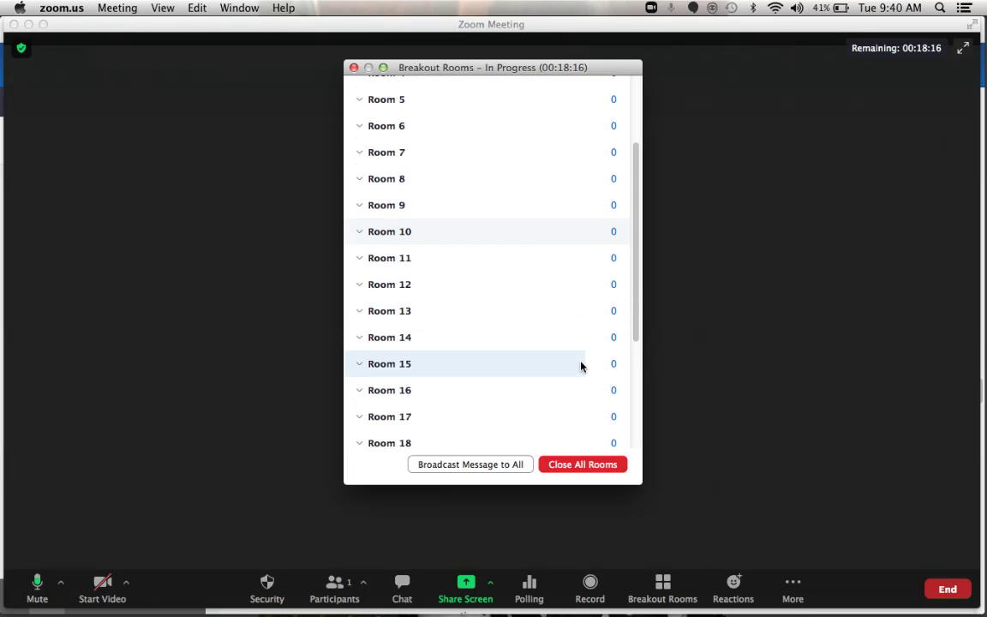
scroll(502, 359, "up", 10)
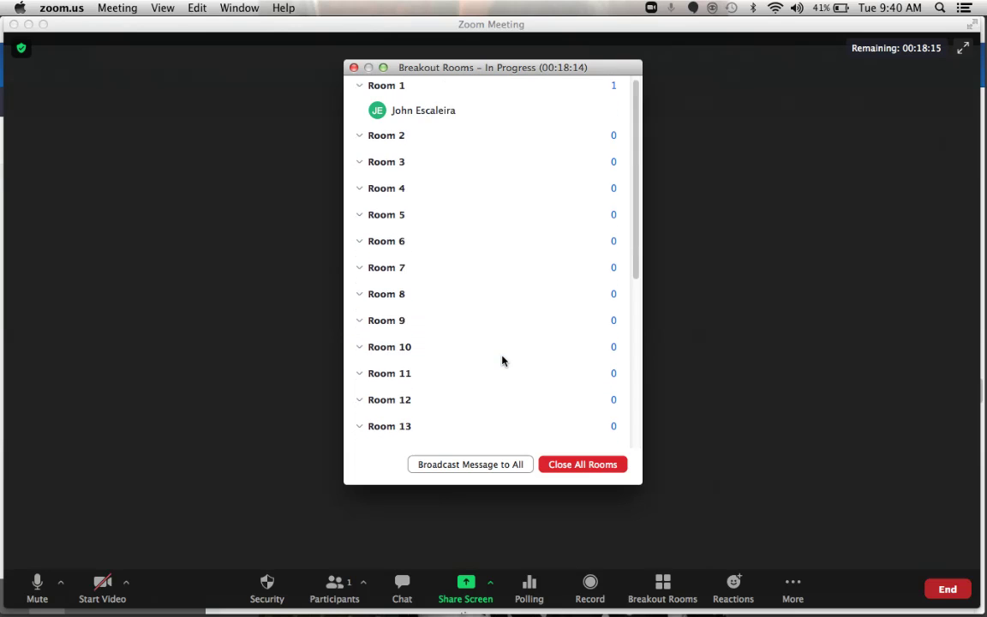
left_click(359, 298)
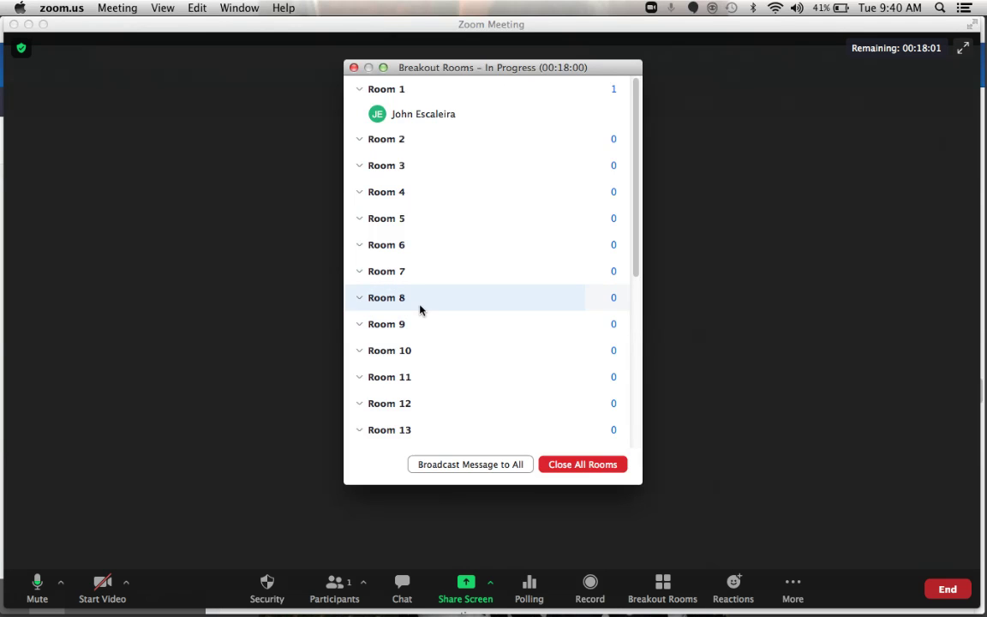
left_click(358, 298)
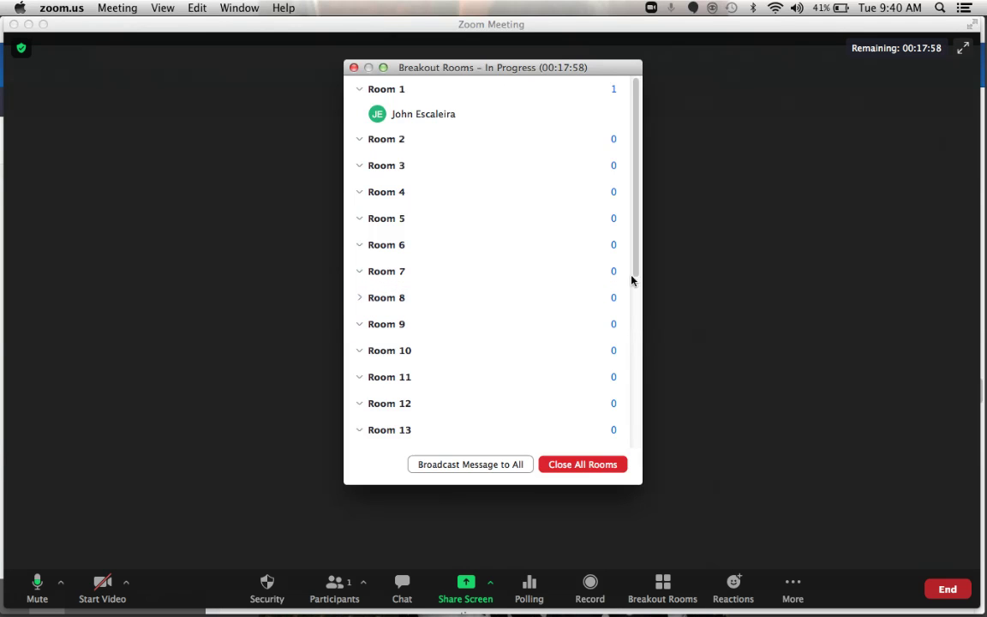
Step: Join Room 1 as the host and confirm the move
mouse_move(620, 304)
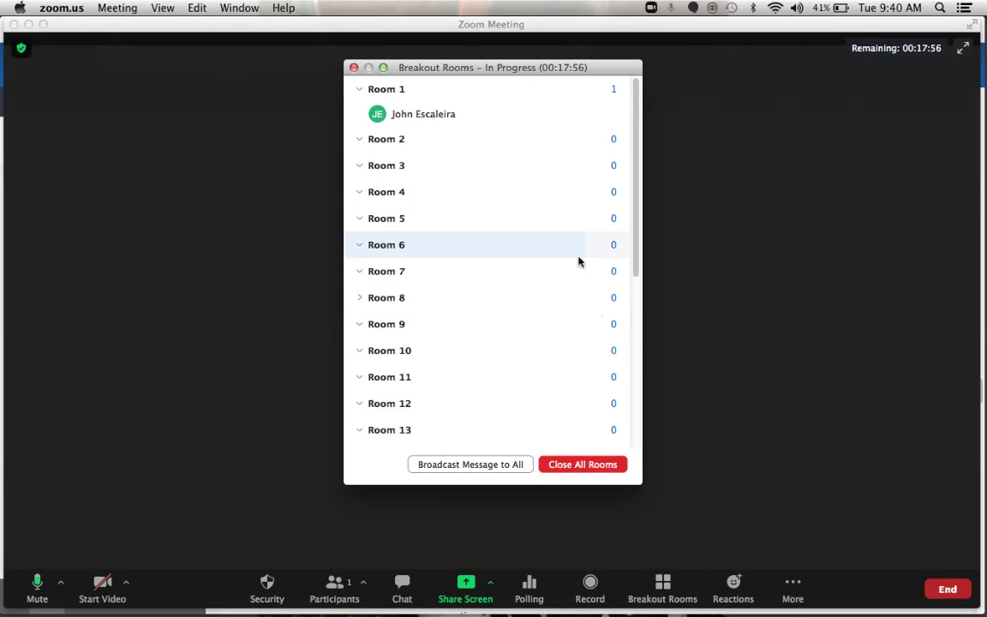
scroll(597, 181, "down", 1)
scroll(598, 180, "up", 1)
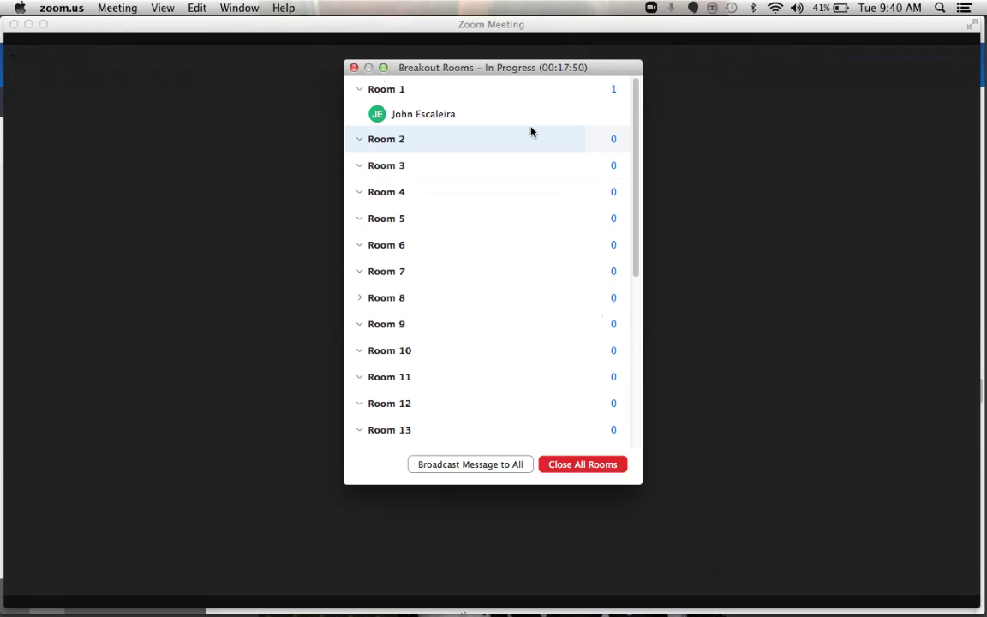
left_click(610, 91)
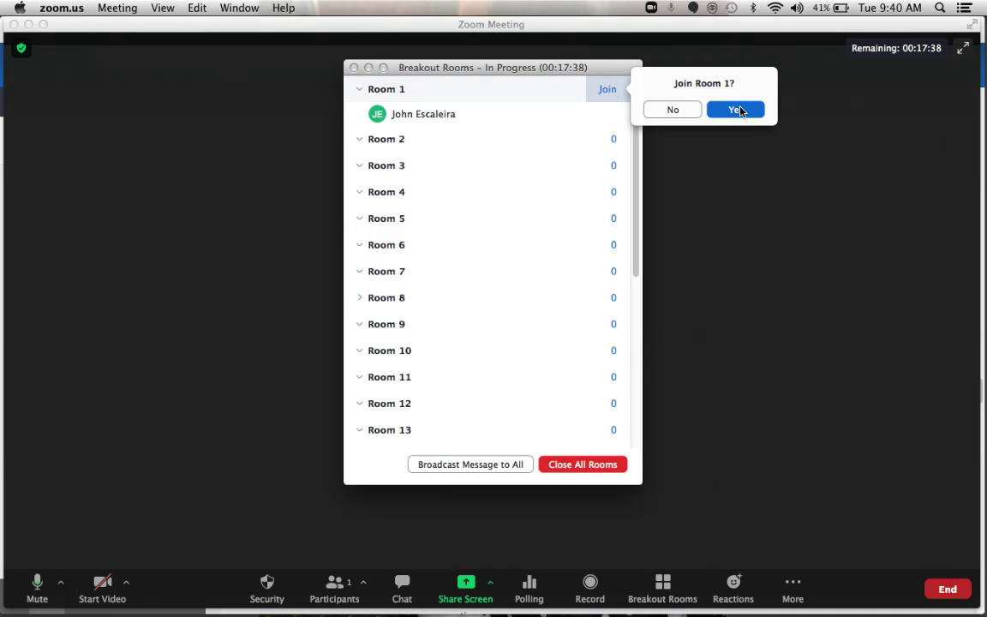
left_click(740, 110)
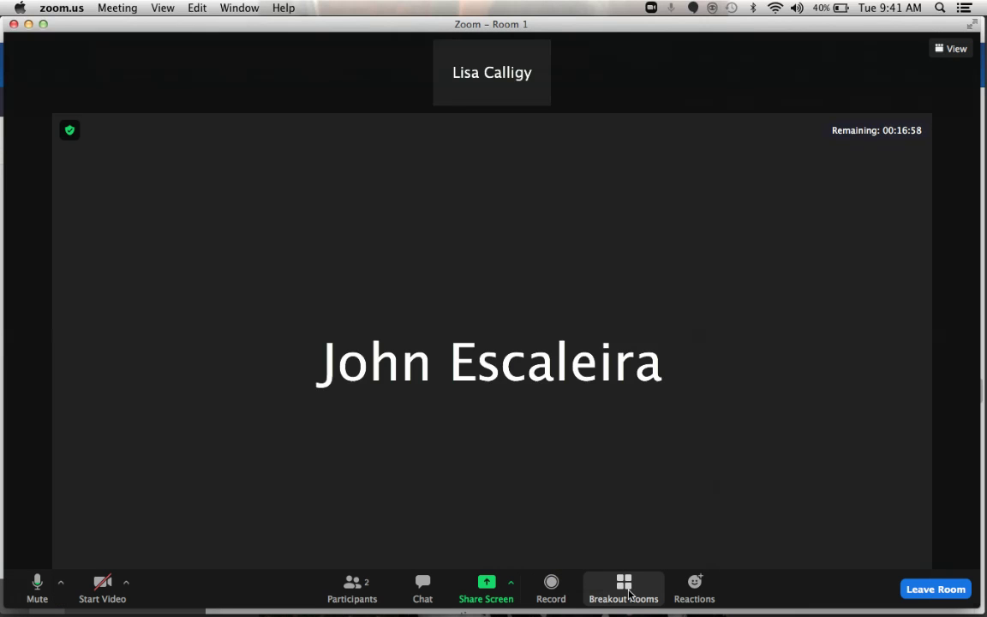
Step: Open the breakout room list from inside Room 1, collapse Room 4 and look through the rooms down to Room 25
left_click(625, 589)
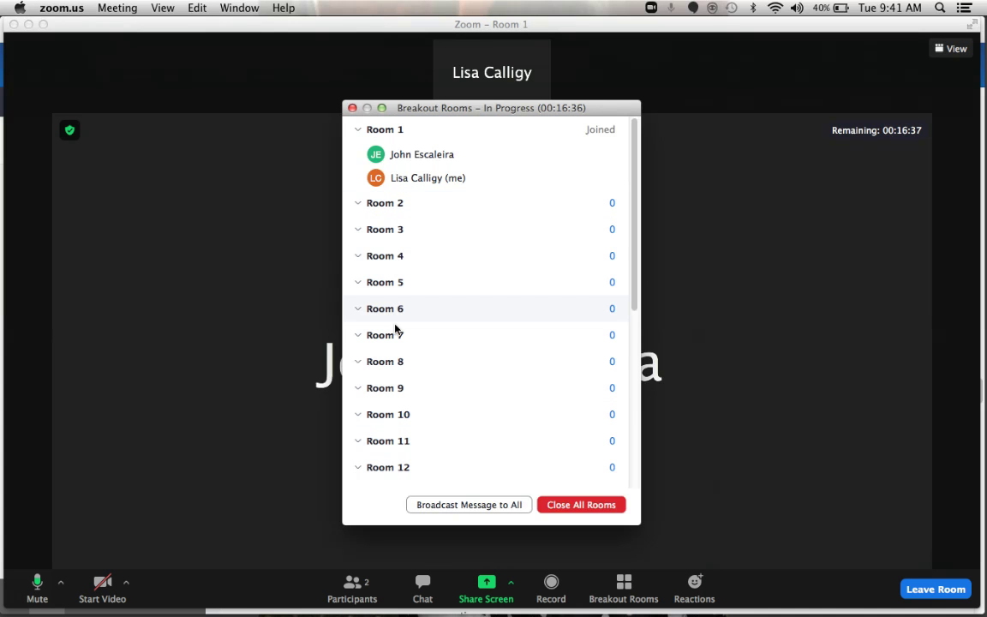
left_click(439, 257)
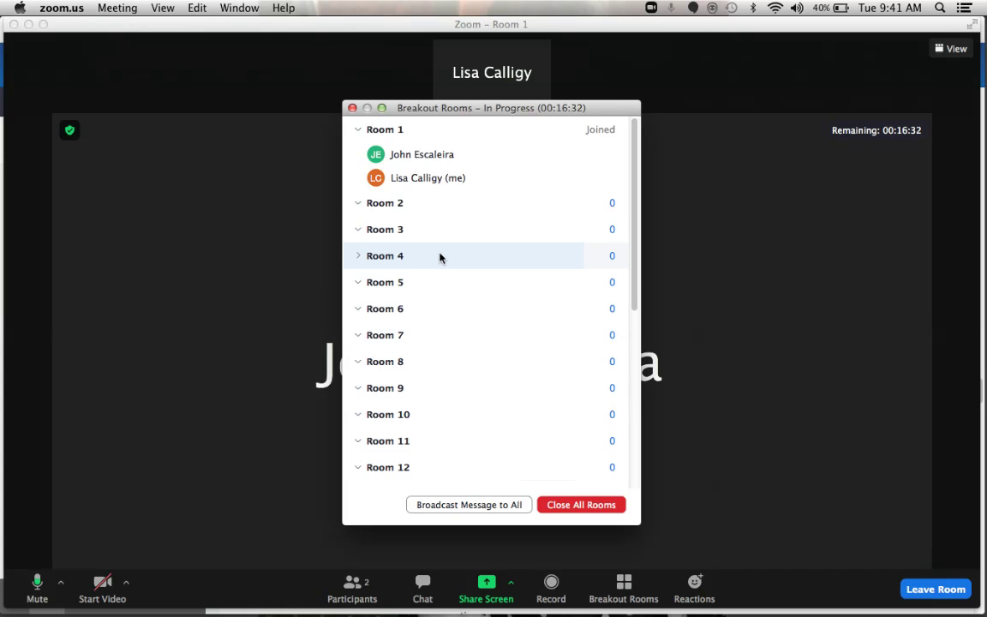
scroll(439, 257, "down", 5)
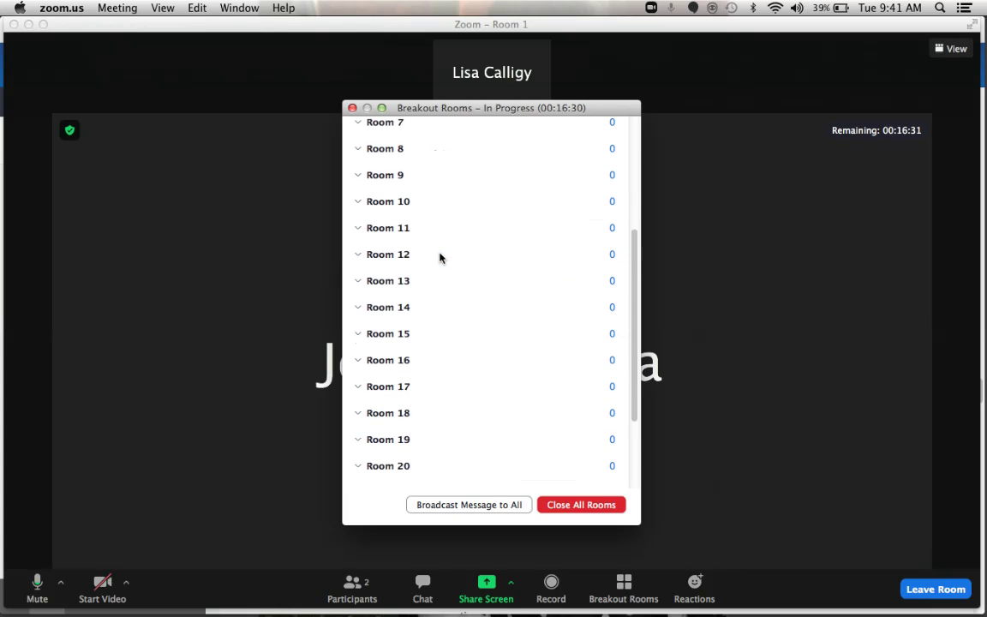
scroll(440, 257, "down", 4)
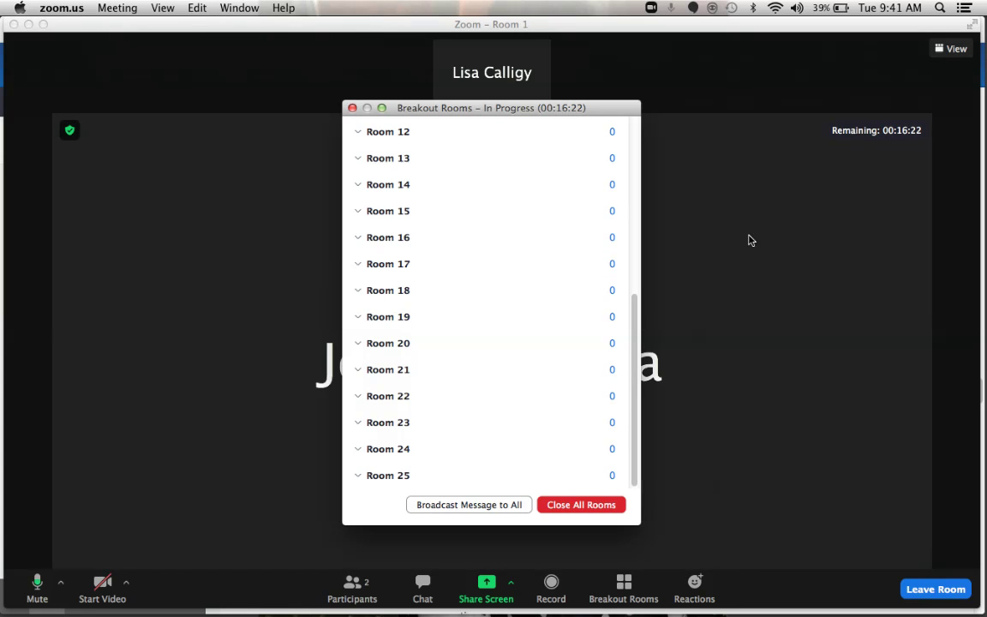
scroll(546, 249, "up", 10)
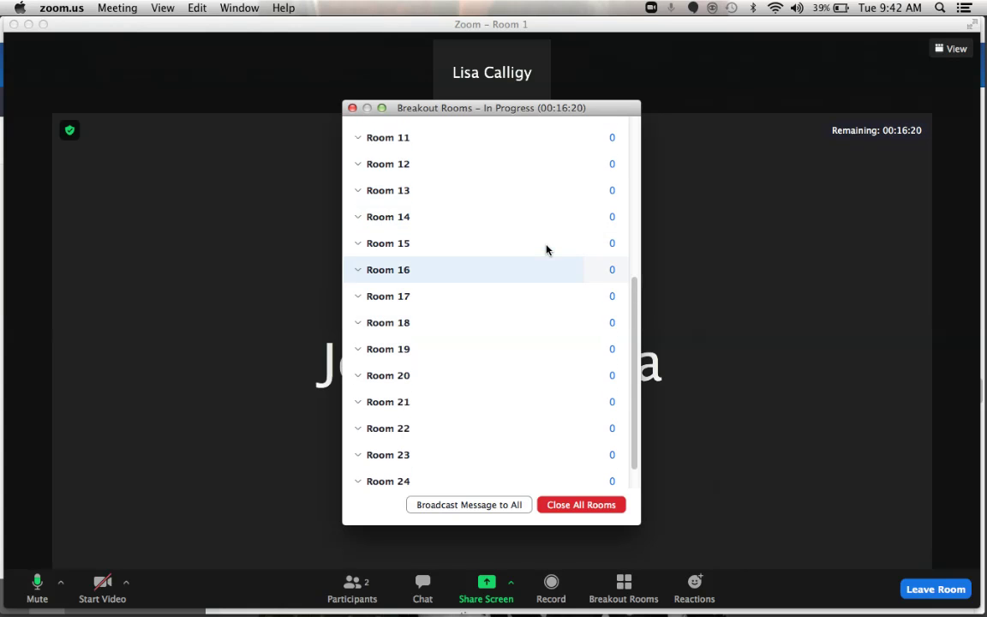
left_click(547, 252)
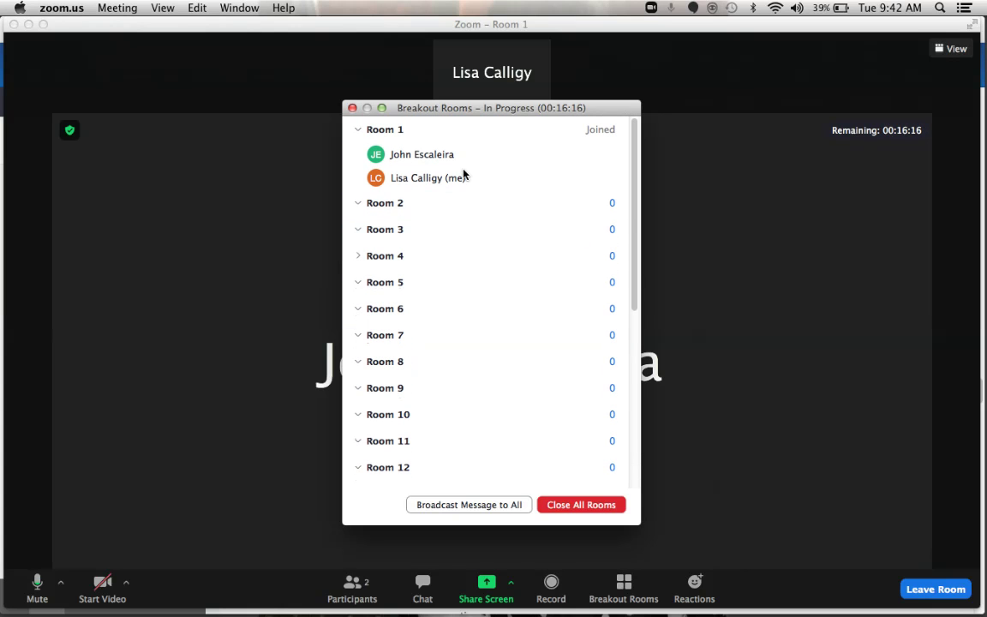
Step: Move from Room 1 to Room 2 and confirm joining it
mouse_move(595, 213)
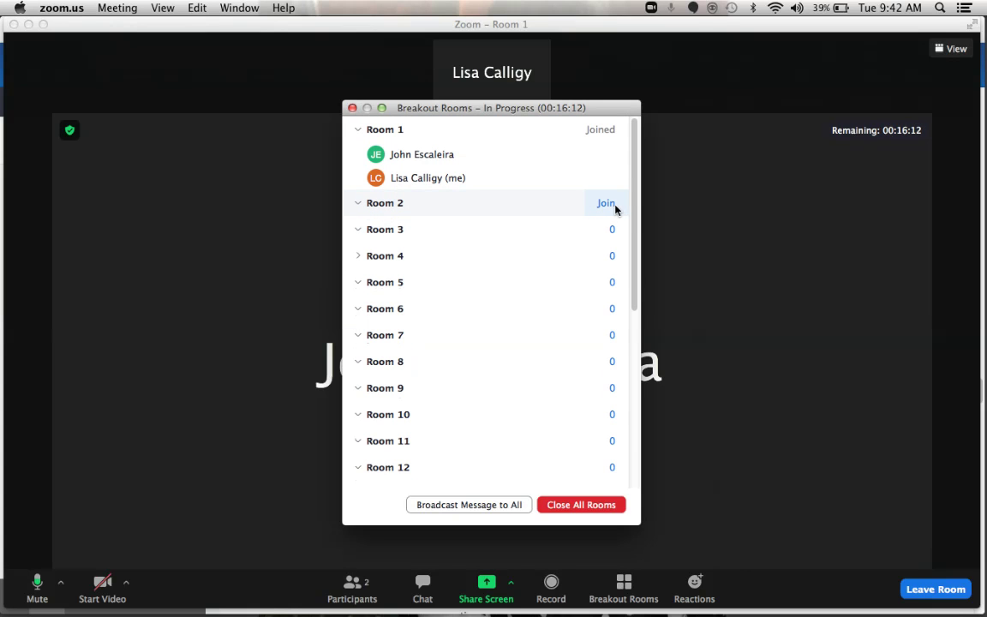
left_click(615, 209)
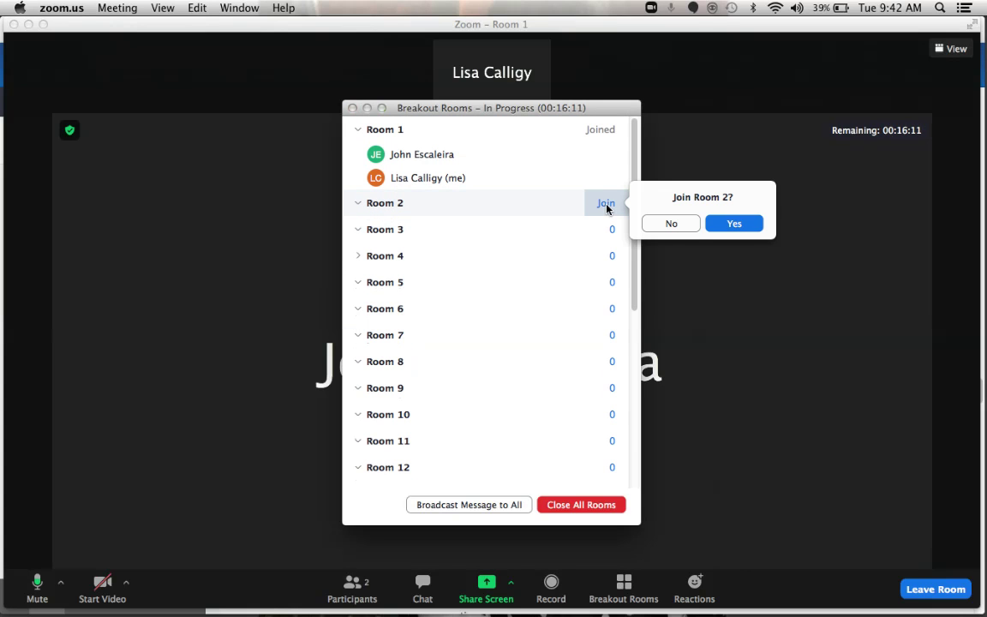
left_click(739, 226)
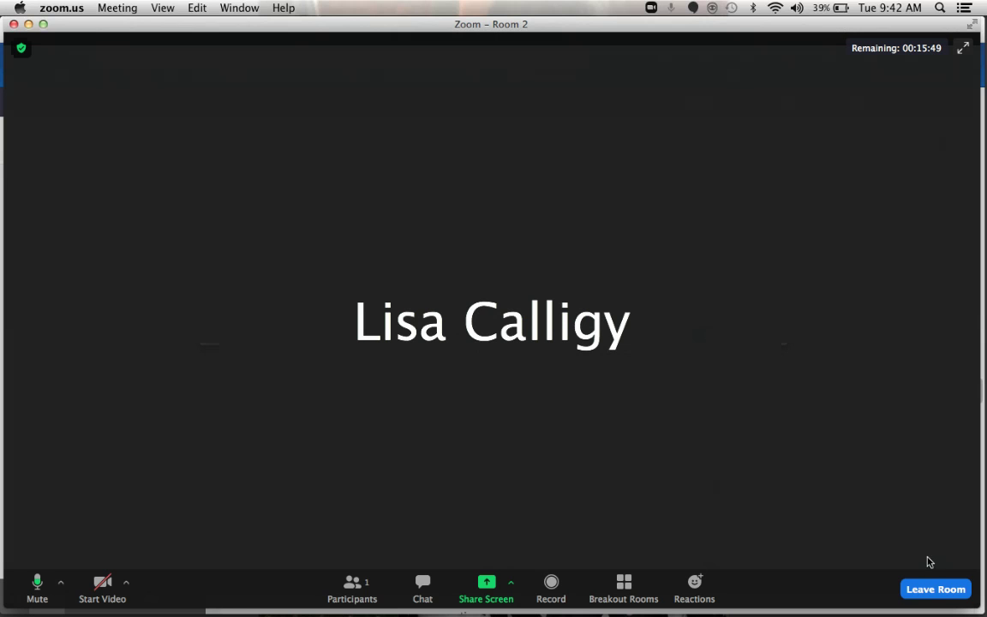
Step: Leave Room 2 for the main session and close all breakout rooms
left_click(937, 590)
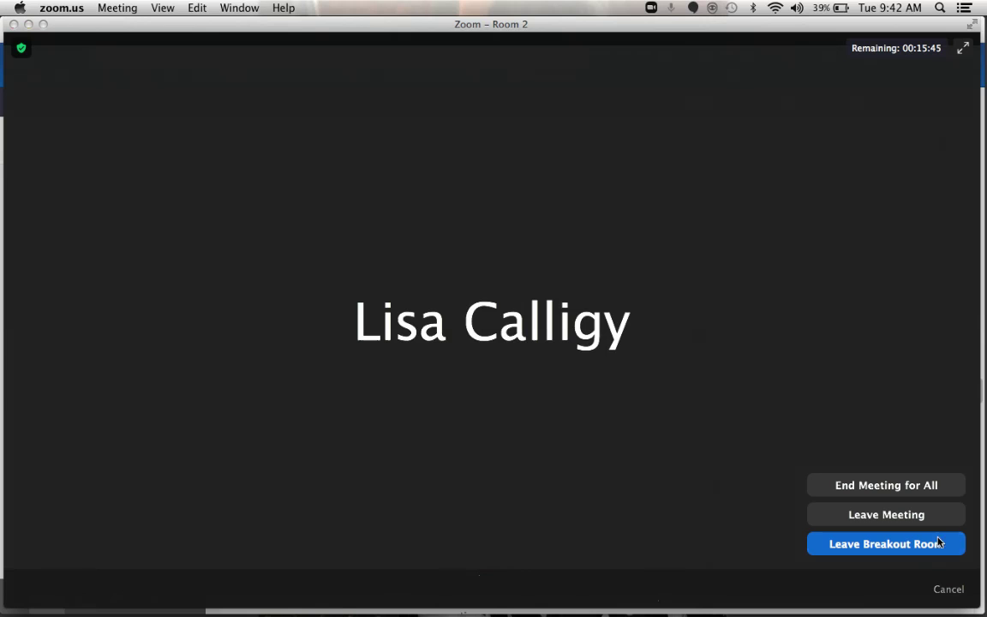
left_click(872, 553)
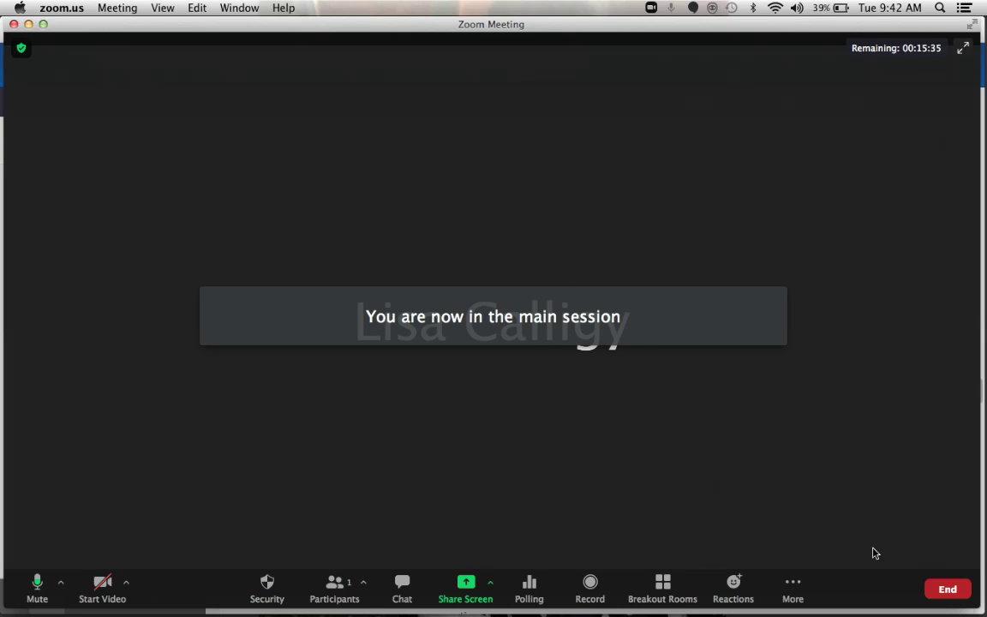
left_click(673, 585)
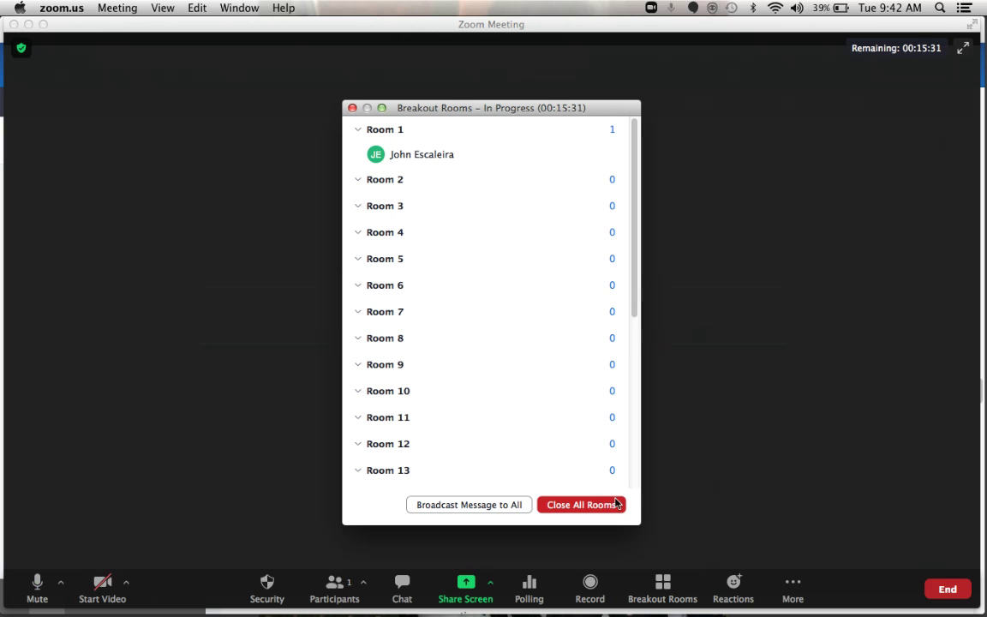
left_click(590, 505)
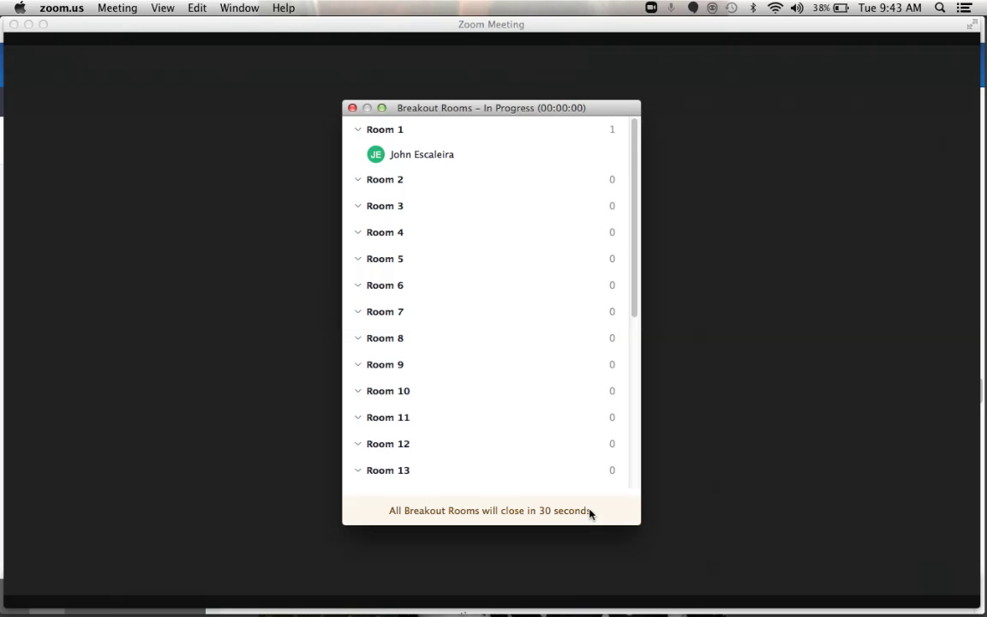
mouse_move(489, 520)
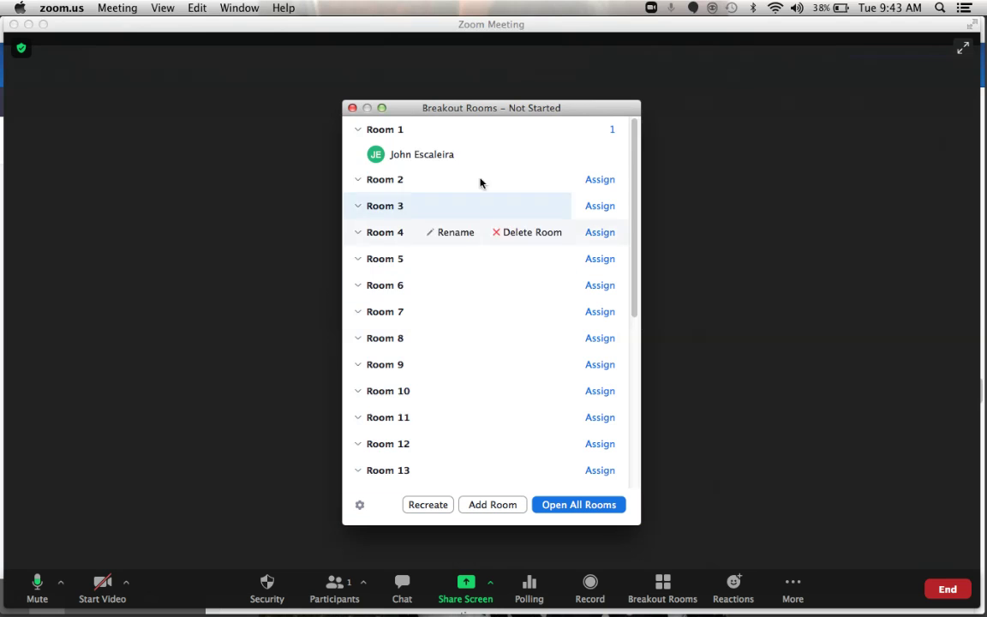
Step: Close the breakout rooms window and switch the meeting to Gallery view
mouse_move(480, 156)
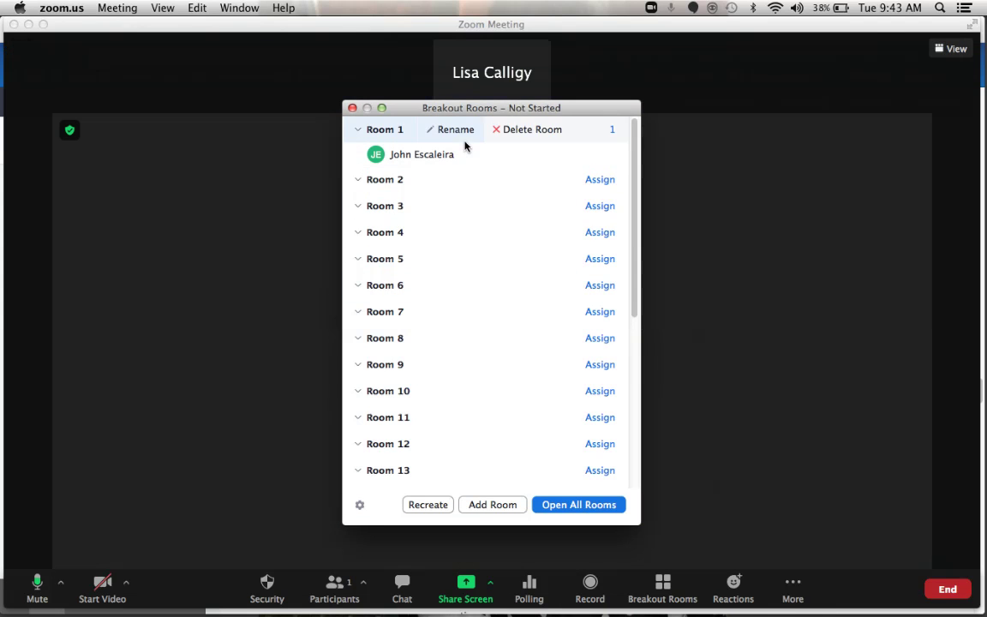
left_click(352, 109)
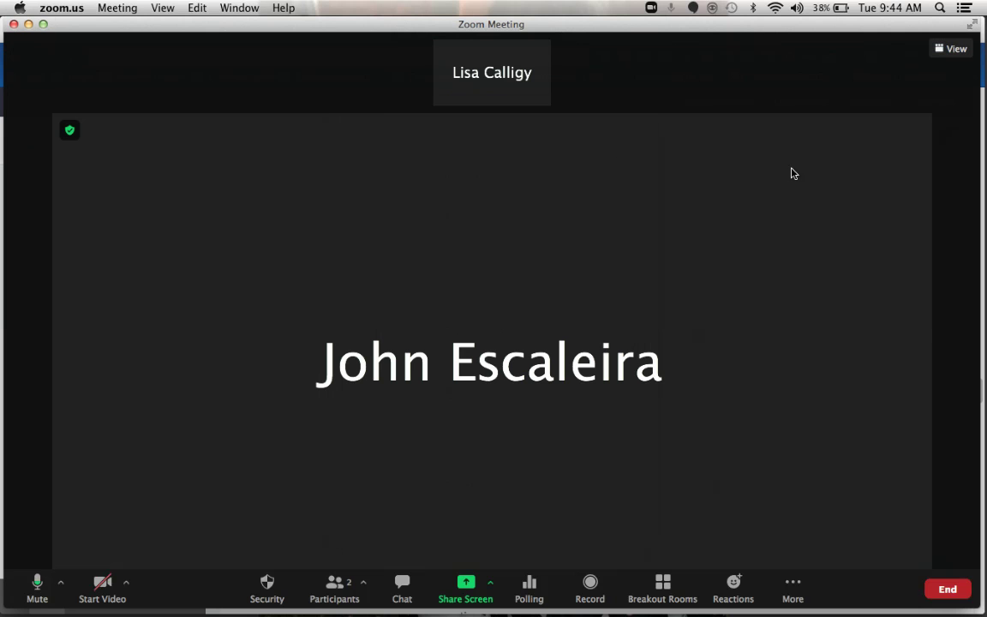
left_click(955, 49)
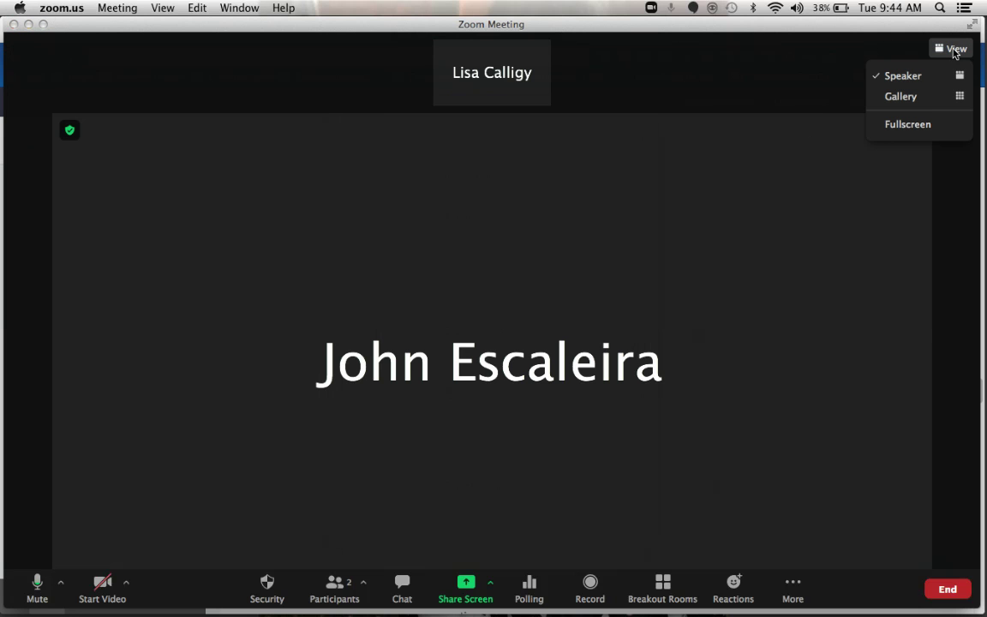
left_click(923, 99)
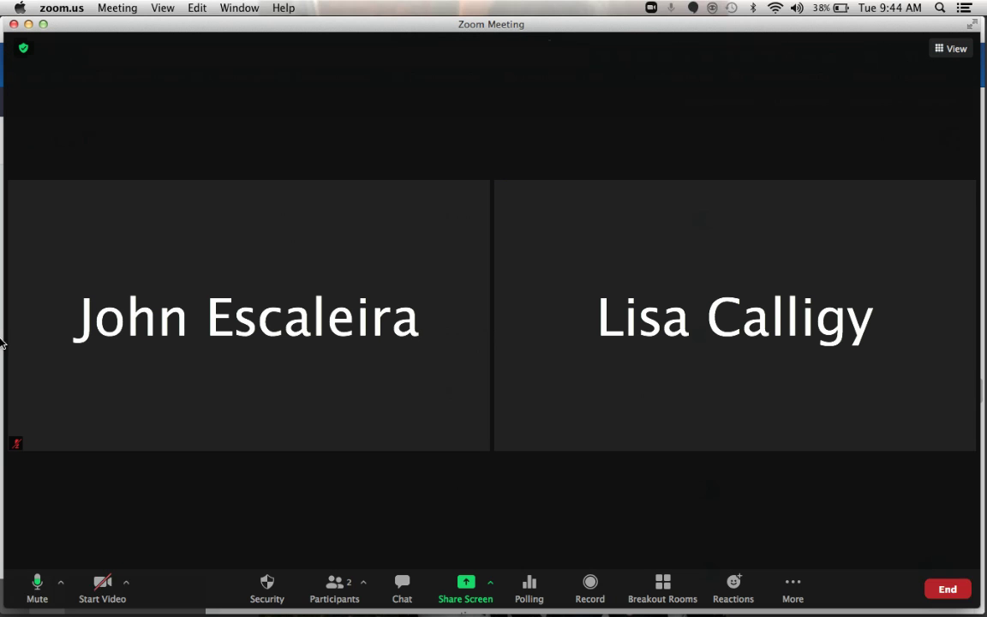
mouse_move(677, 355)
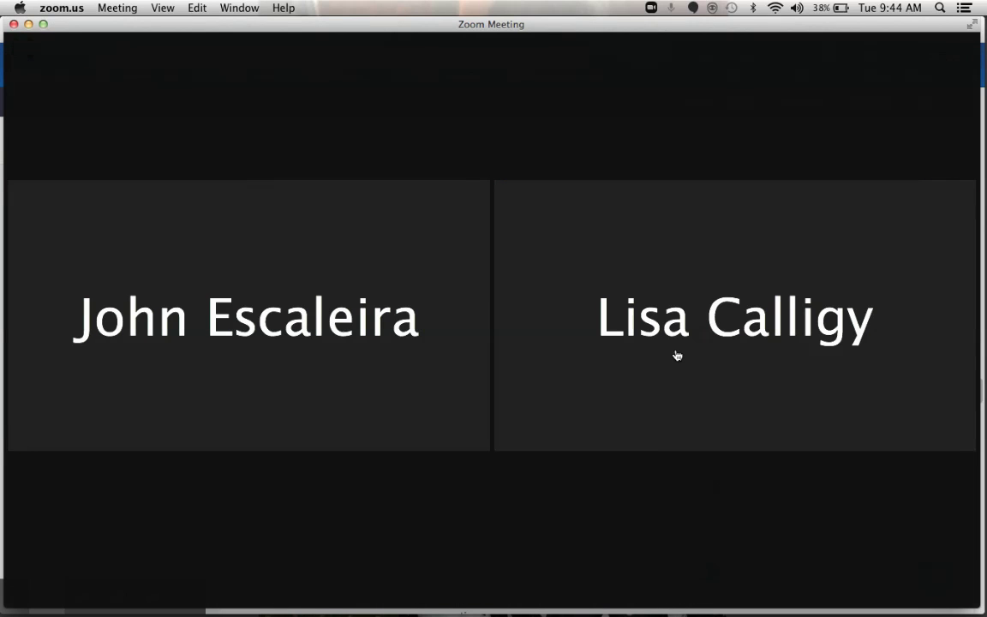
mouse_move(619, 511)
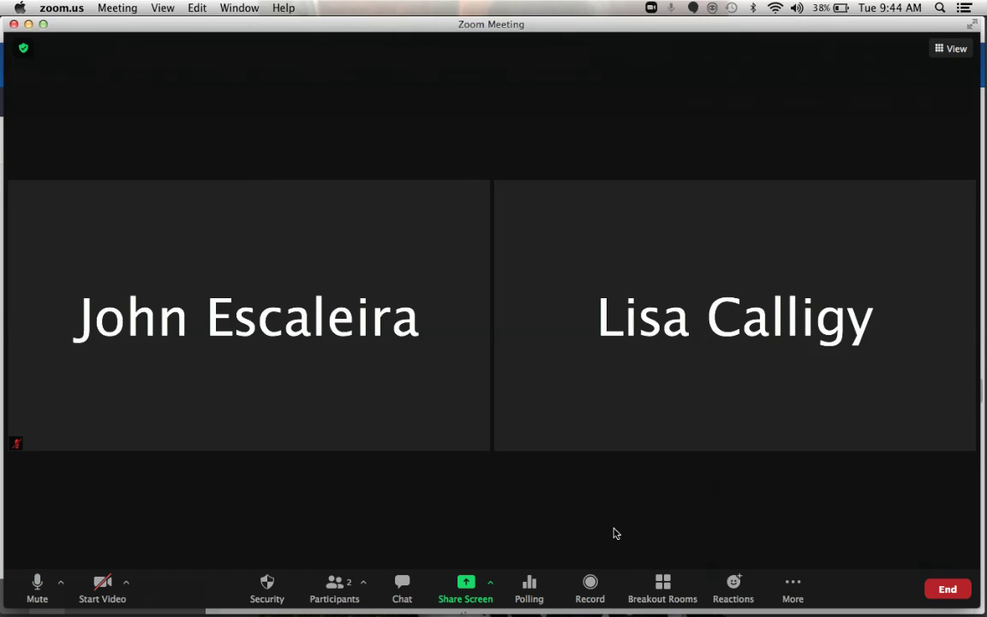